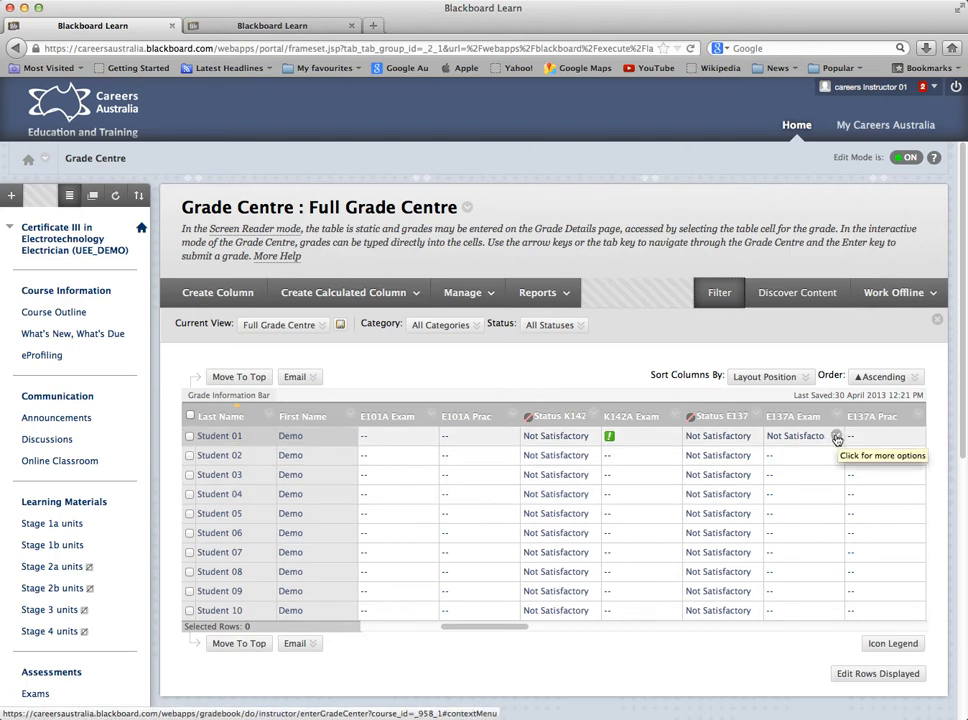
# Step: Open Student 01's 30/04/13 attempt at the E137A Exam and review the given answers, correct answers and points for each question
pyautogui.click(836, 438)
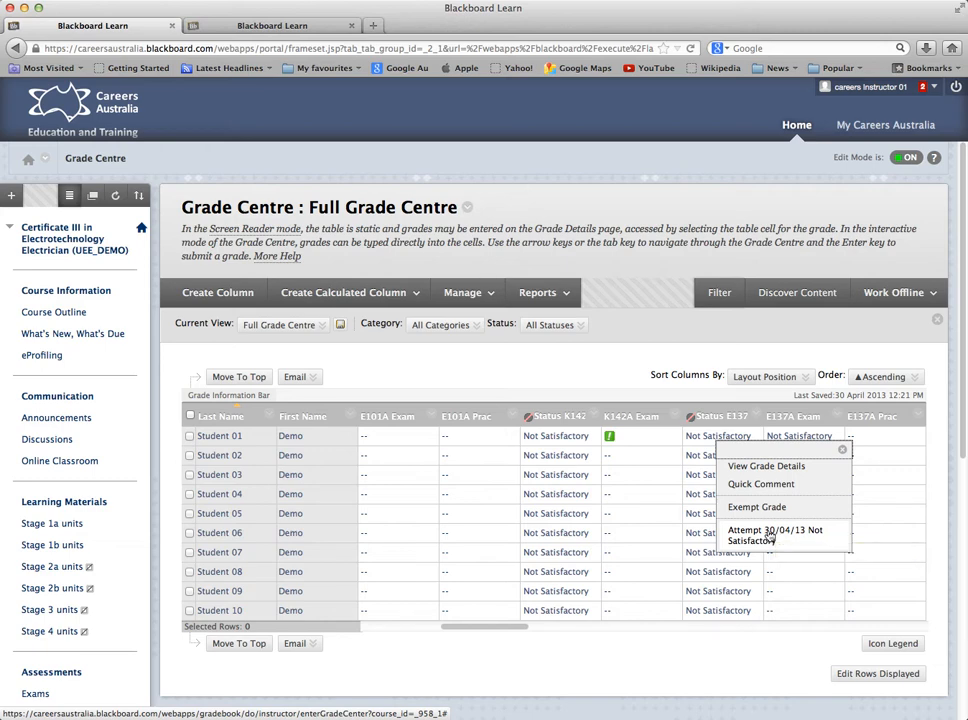
pyautogui.click(770, 537)
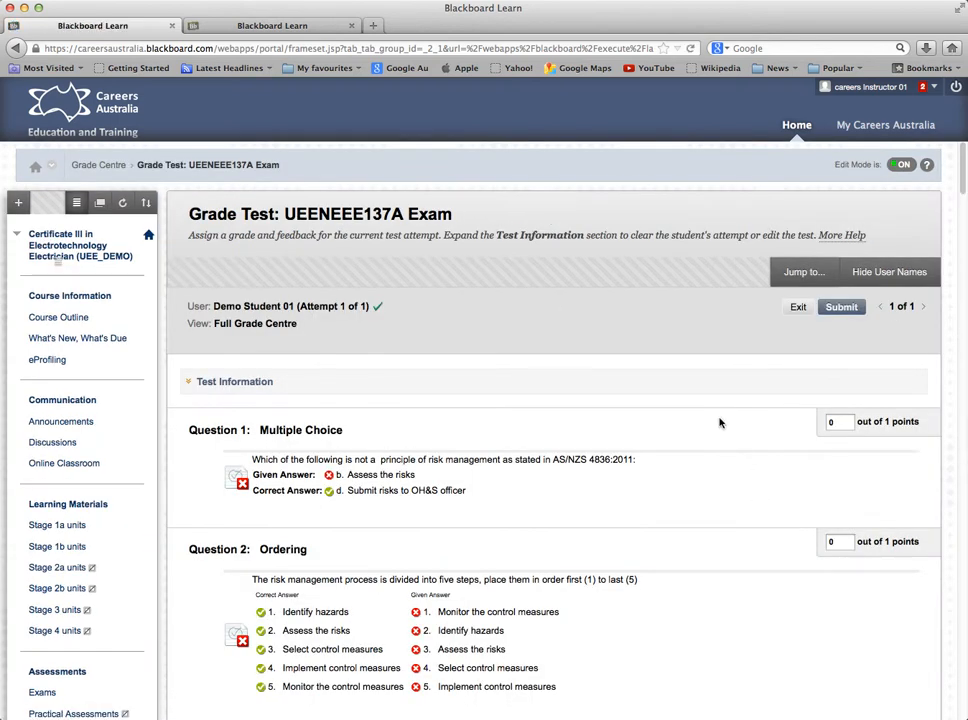
pyautogui.scroll(-3, 716, 418)
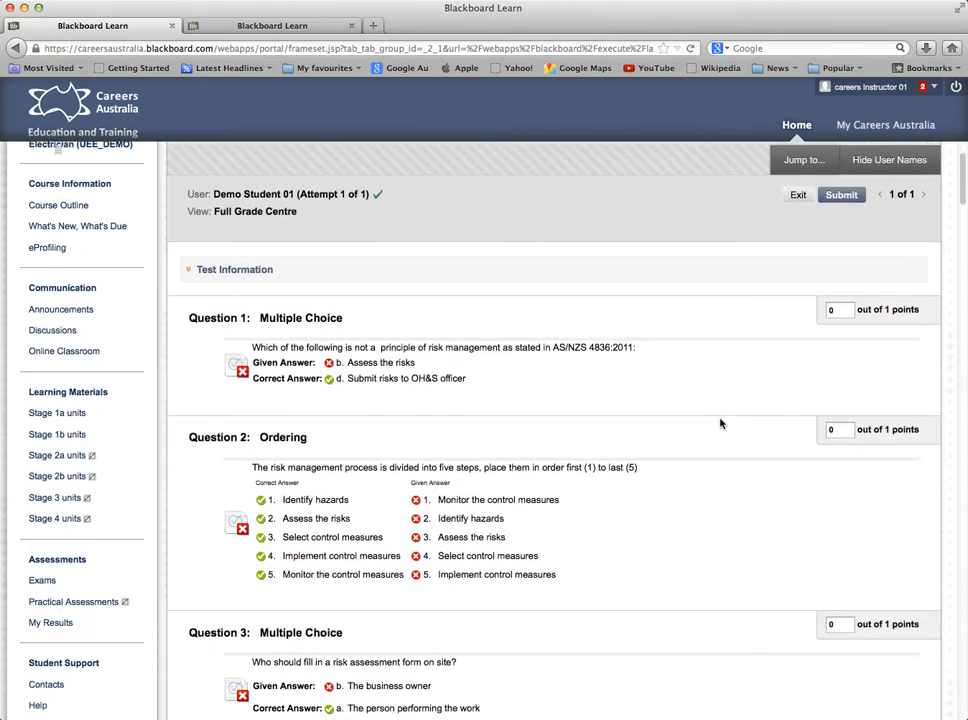
pyautogui.scroll(-9, 720, 423)
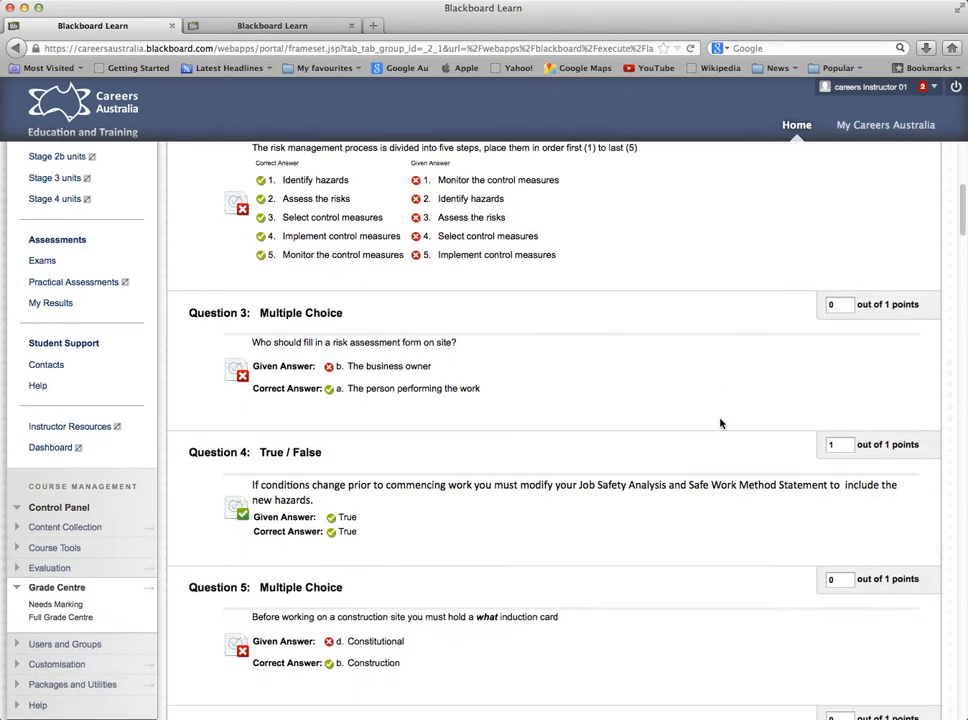
pyautogui.scroll(-8, 720, 423)
pyautogui.scroll(9, 720, 423)
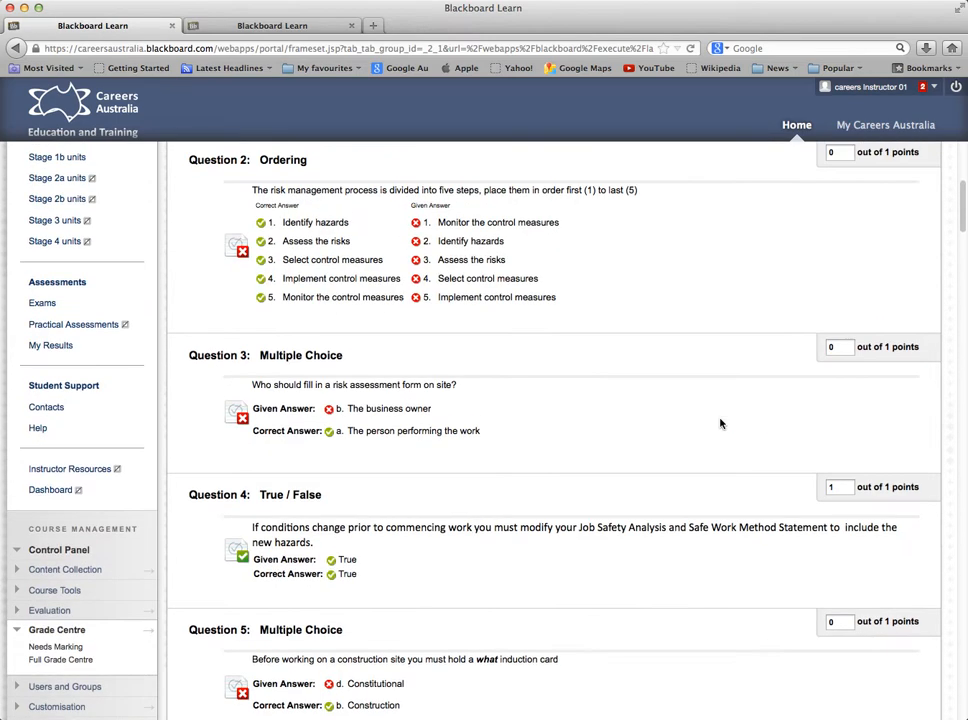
pyautogui.scroll(4, 720, 423)
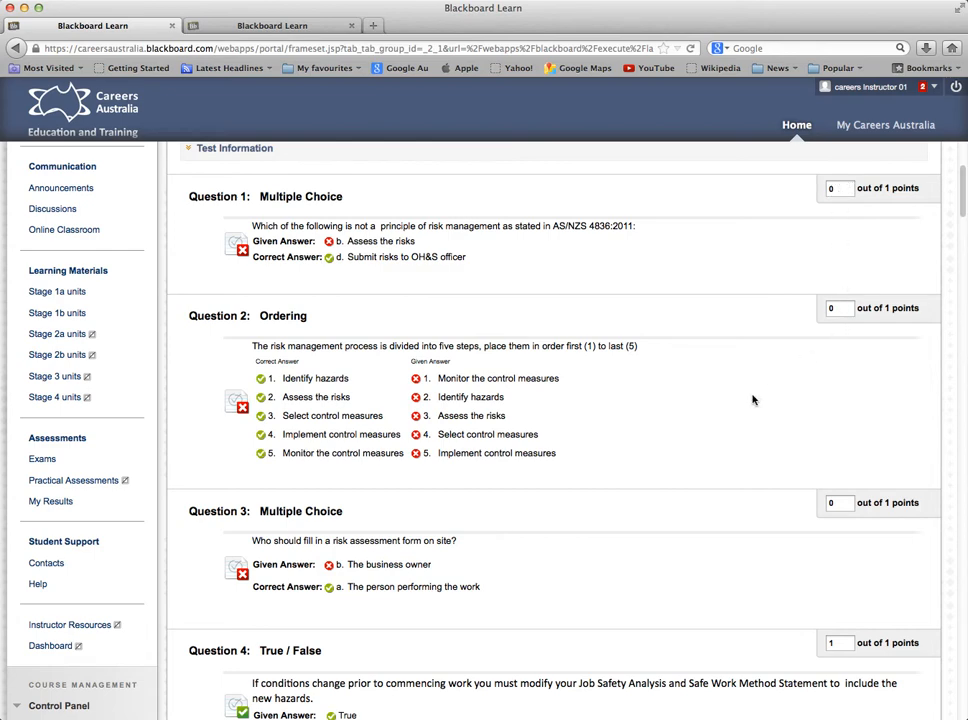
pyautogui.scroll(-8, 753, 400)
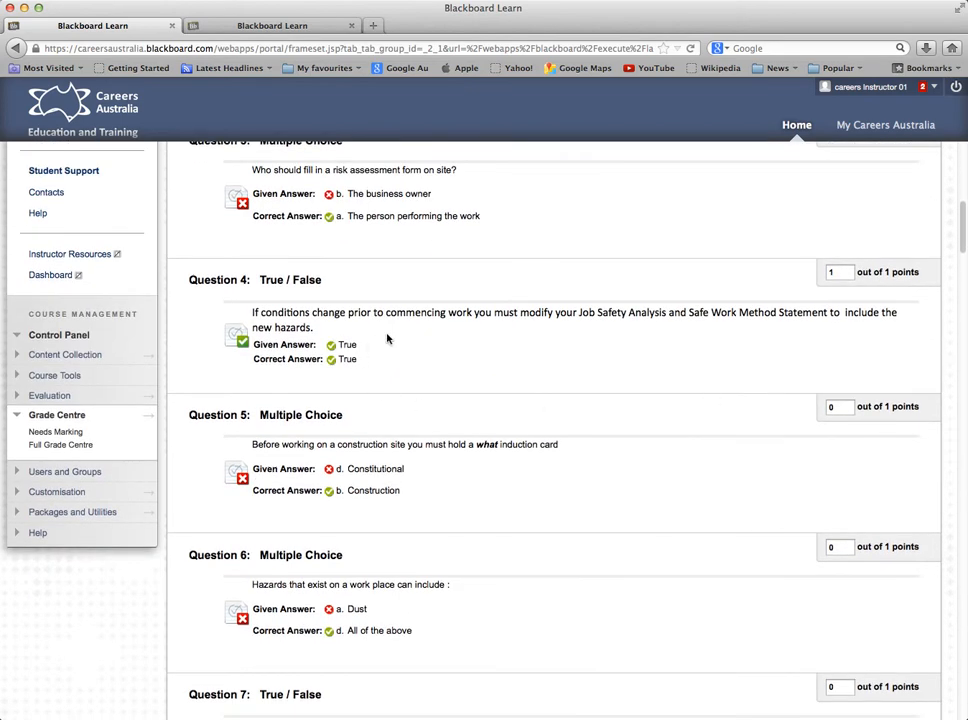
pyautogui.scroll(-4, 518, 417)
pyautogui.scroll(-4, 518, 418)
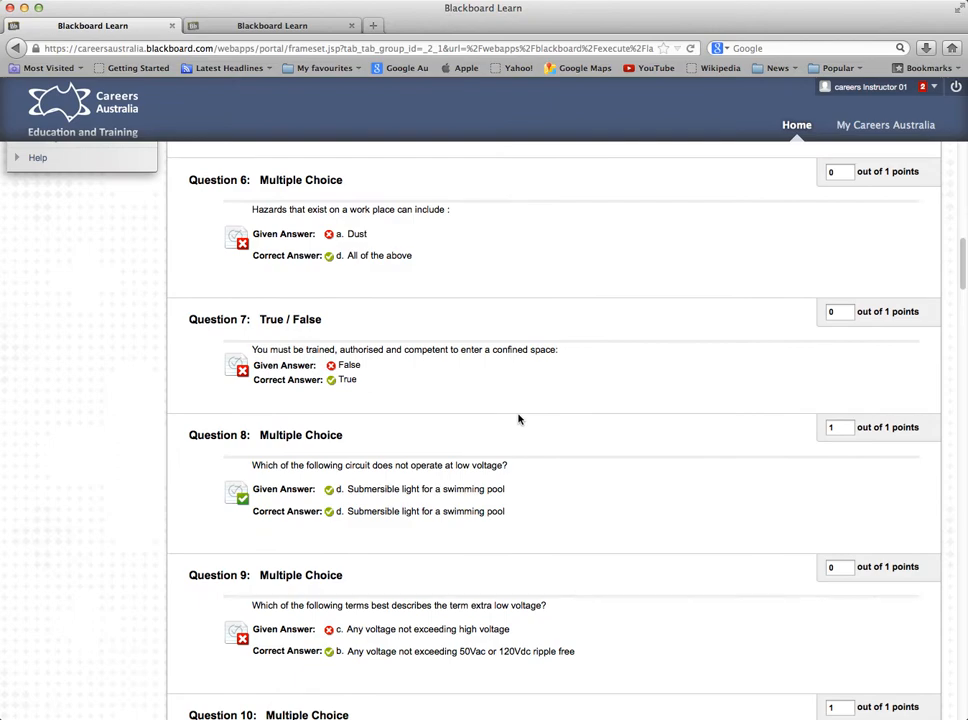
pyautogui.scroll(-8, 518, 418)
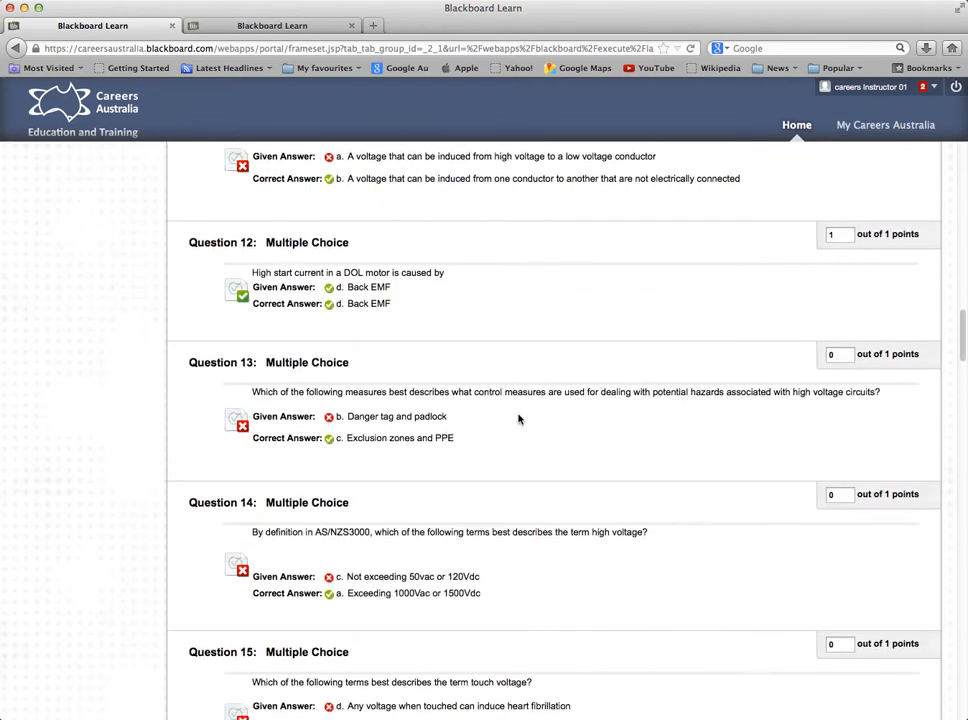
pyautogui.scroll(-8, 518, 418)
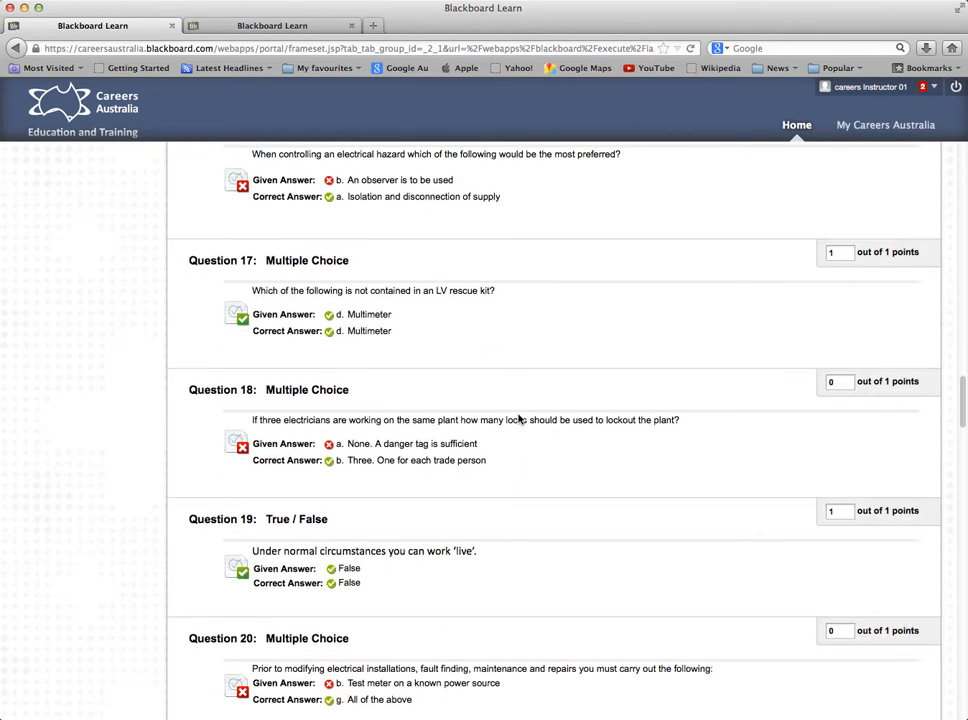
pyautogui.scroll(-3, 518, 418)
pyautogui.scroll(20, 518, 418)
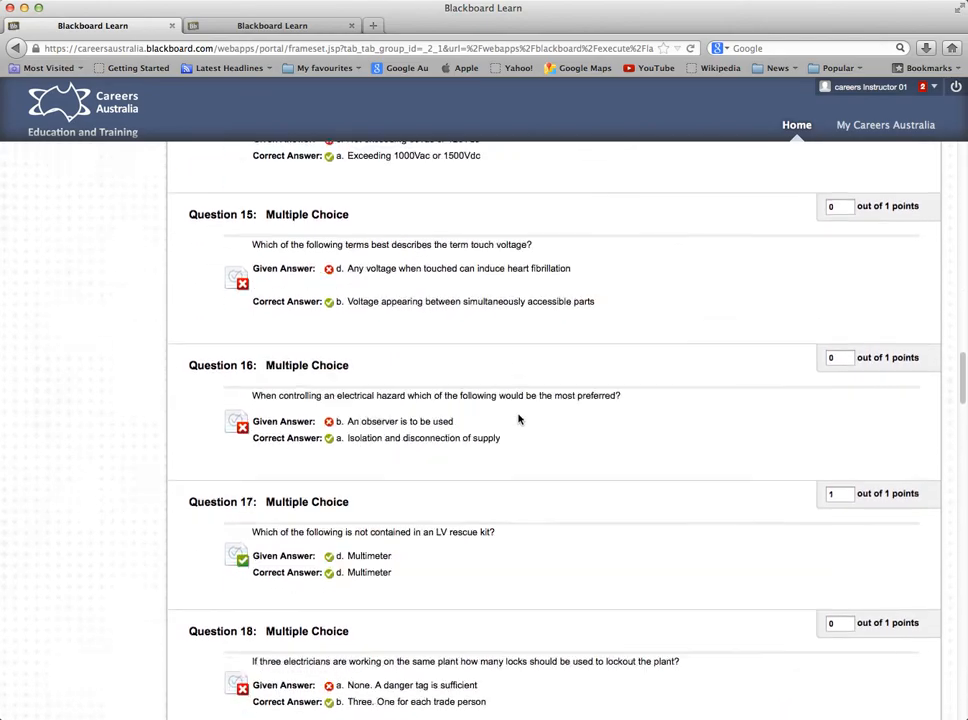
pyautogui.scroll(5, 518, 418)
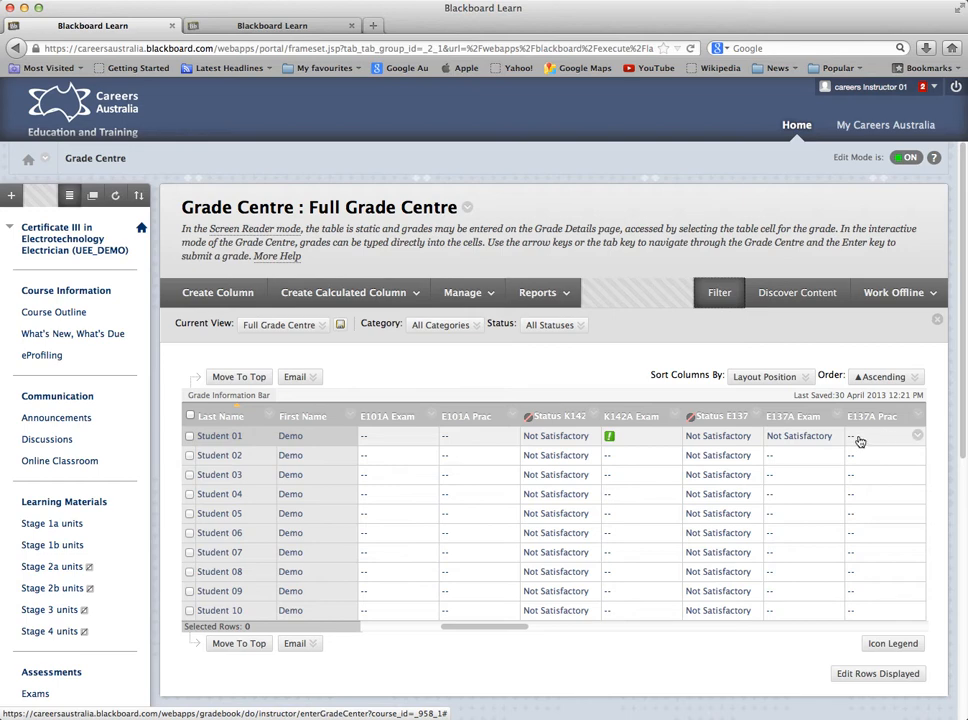
# Step: Enter Satisfactory as Student 01's grade in the E137A Prac column
pyautogui.click(859, 439)
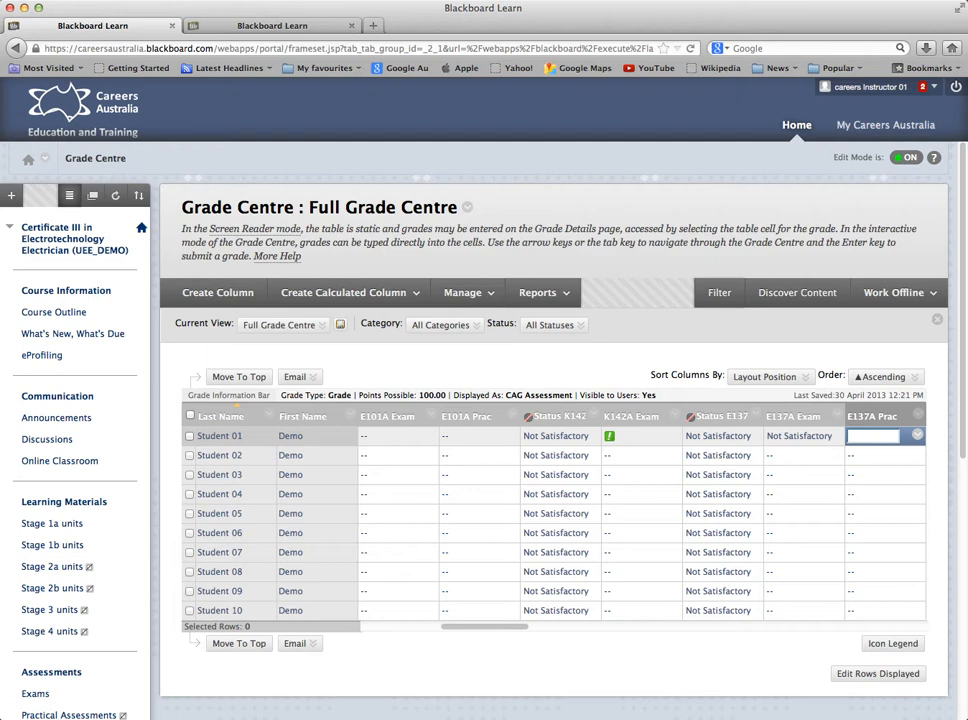
pyautogui.write('Satisfactory')
pyautogui.press('Return')
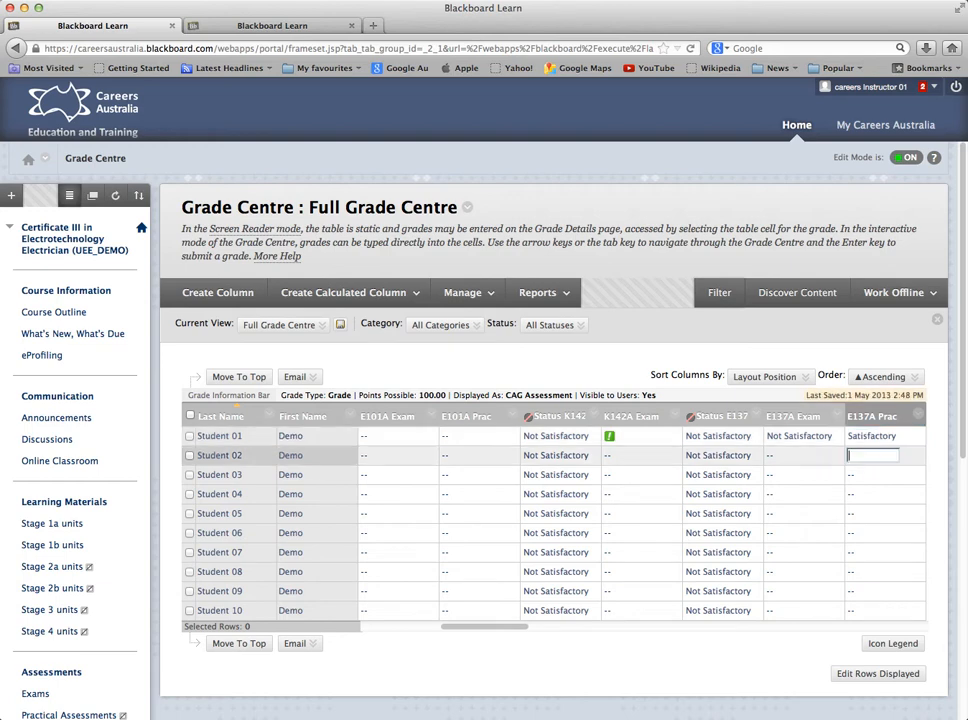
# Step: Clear Student 01's E137A Prac grade and confirm nulling it
pyautogui.click(885, 436)
pyautogui.moveTo(892, 436); pyautogui.dragTo(850, 436)
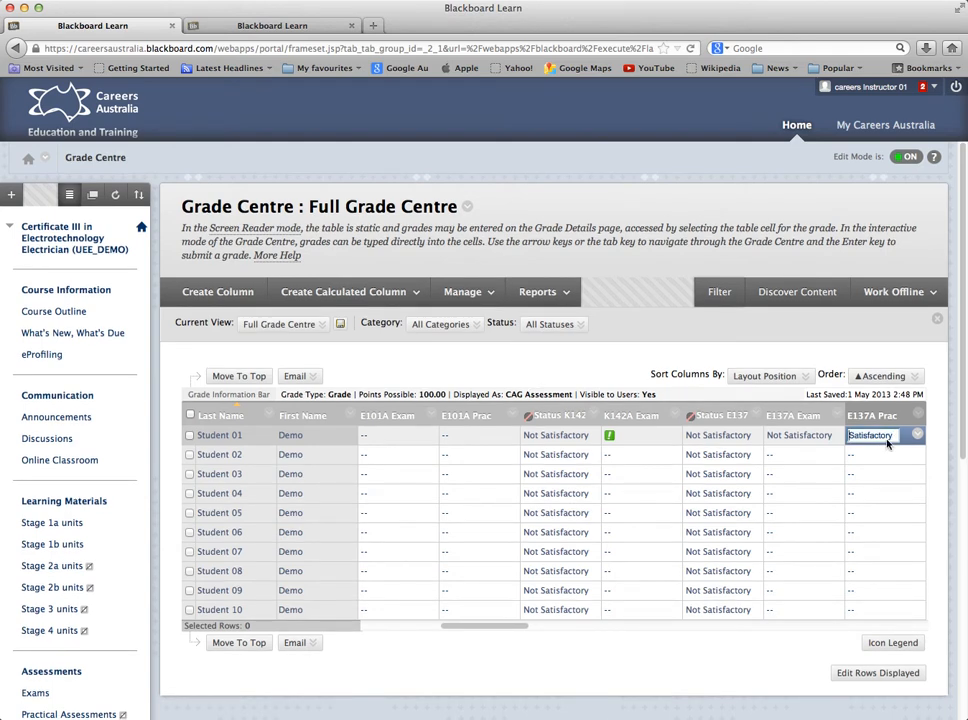
pyautogui.moveTo(890, 436); pyautogui.dragTo(849, 436)
pyautogui.press('BackSpace')
pyautogui.press('Return')
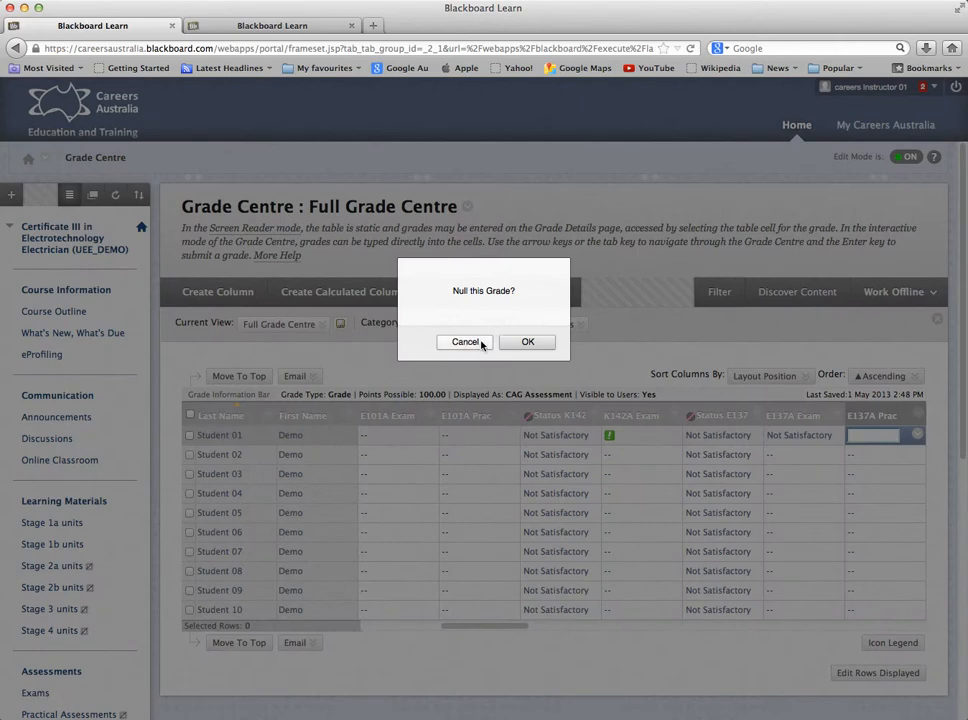
pyautogui.click(527, 342)
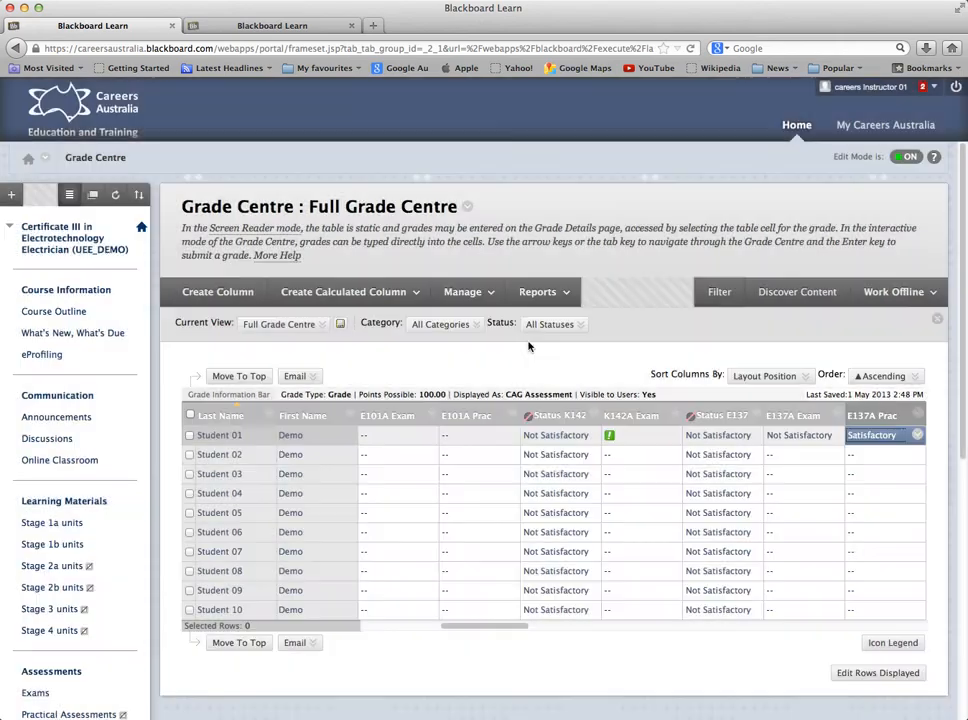
# Step: Try to enter the misspelled grade "satf" for Student 01's E137A Prac, and remove the text from the cell
pyautogui.click(870, 438)
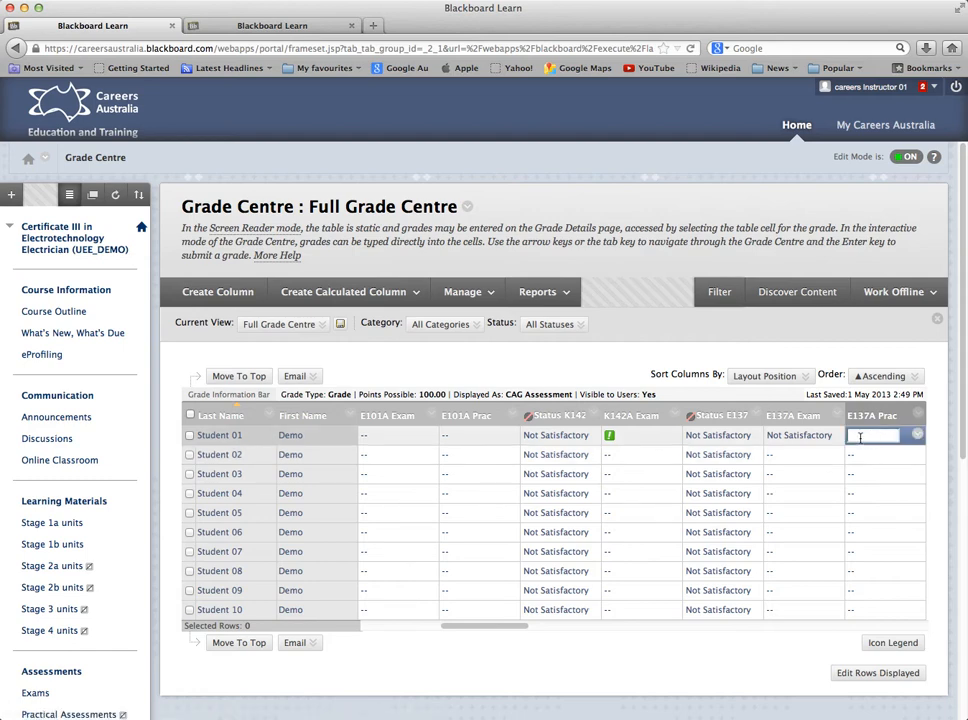
pyautogui.write('satf')
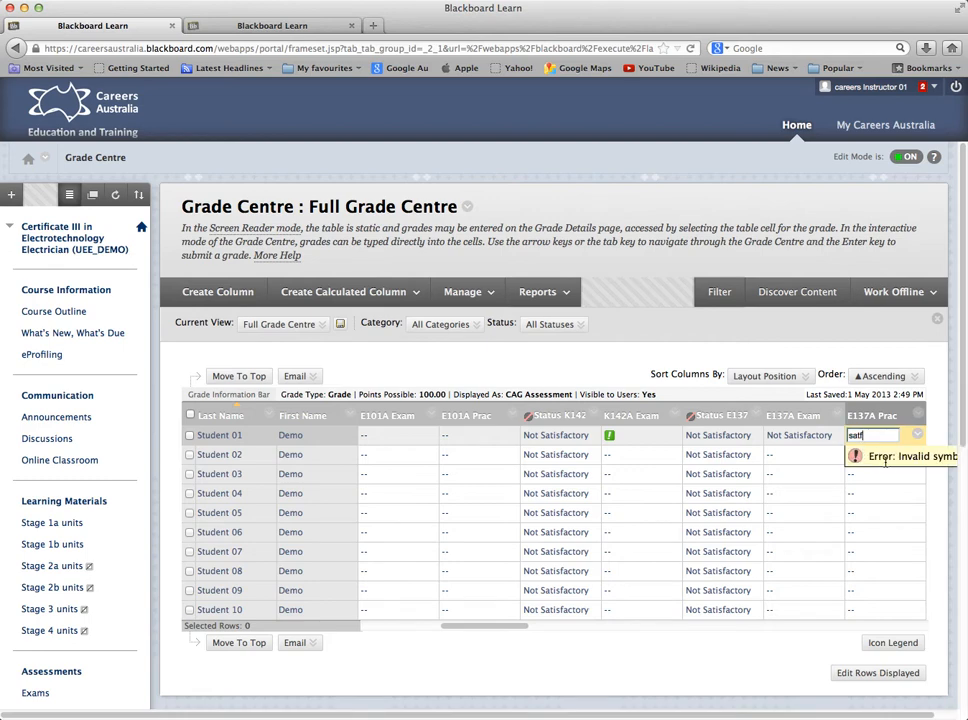
pyautogui.press('BackSpace')
pyautogui.write('f')
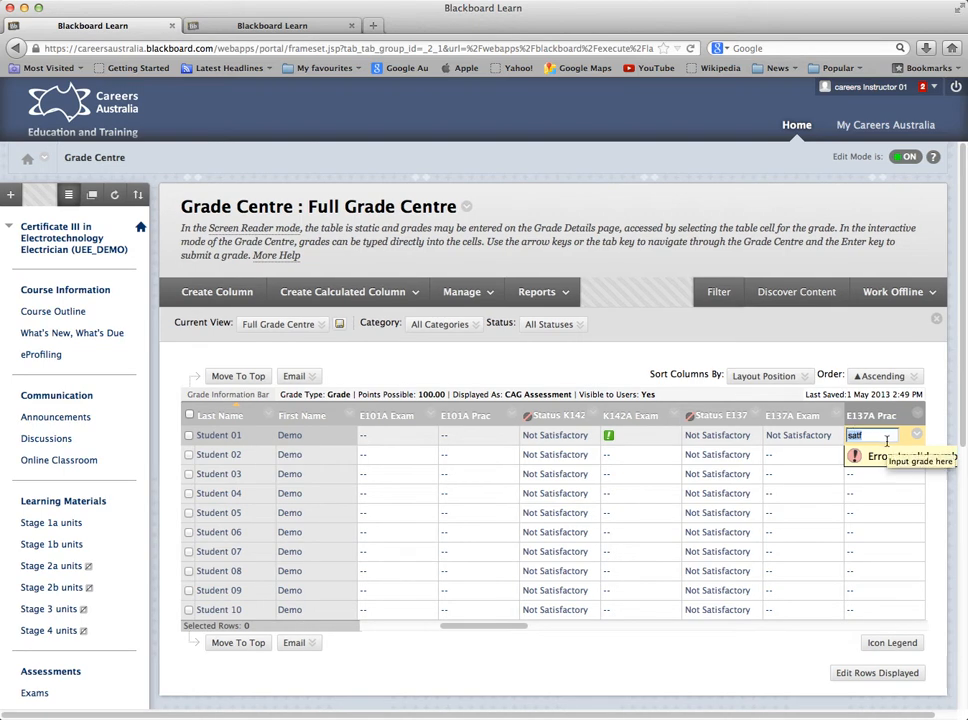
pyautogui.press('BackSpace')
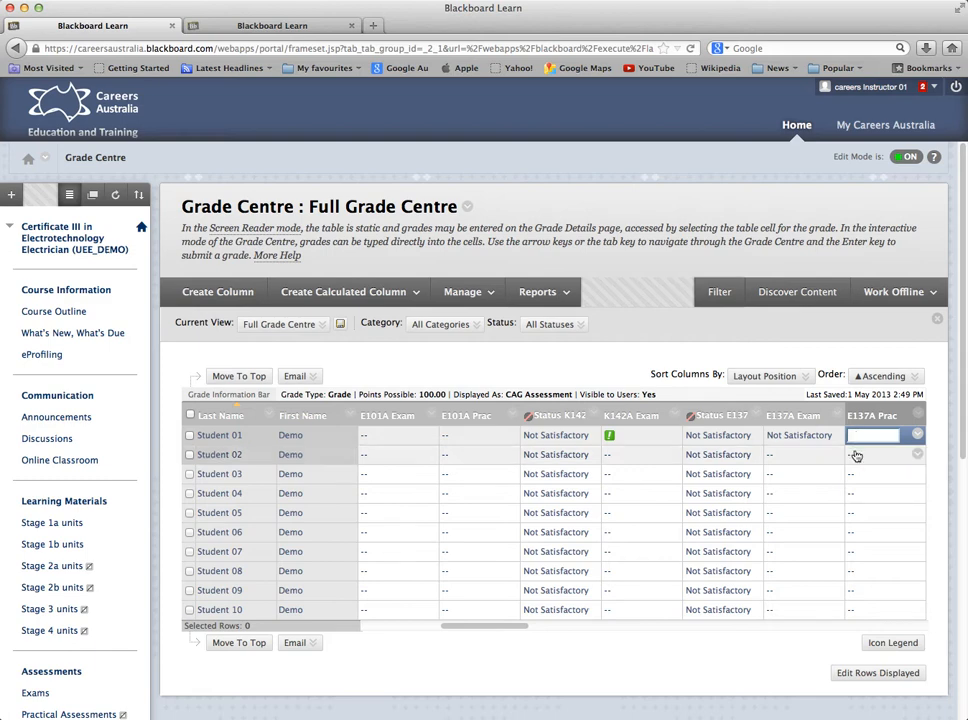
# Step: Enter a score of 80 for Student 01 in the E137A Prac column
pyautogui.click(857, 454)
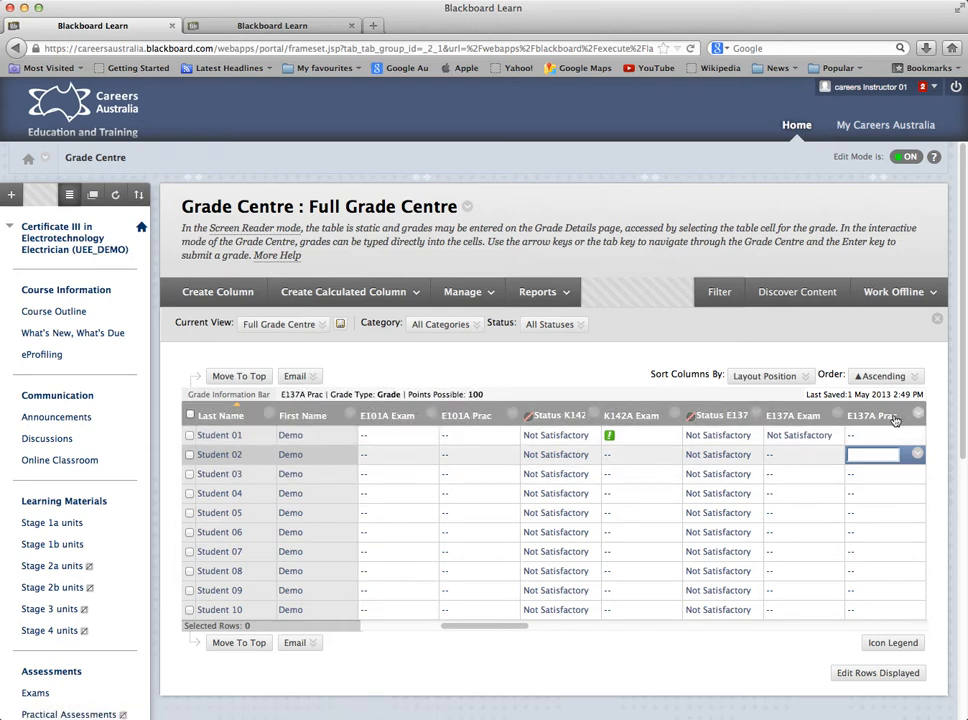
pyautogui.click(872, 437)
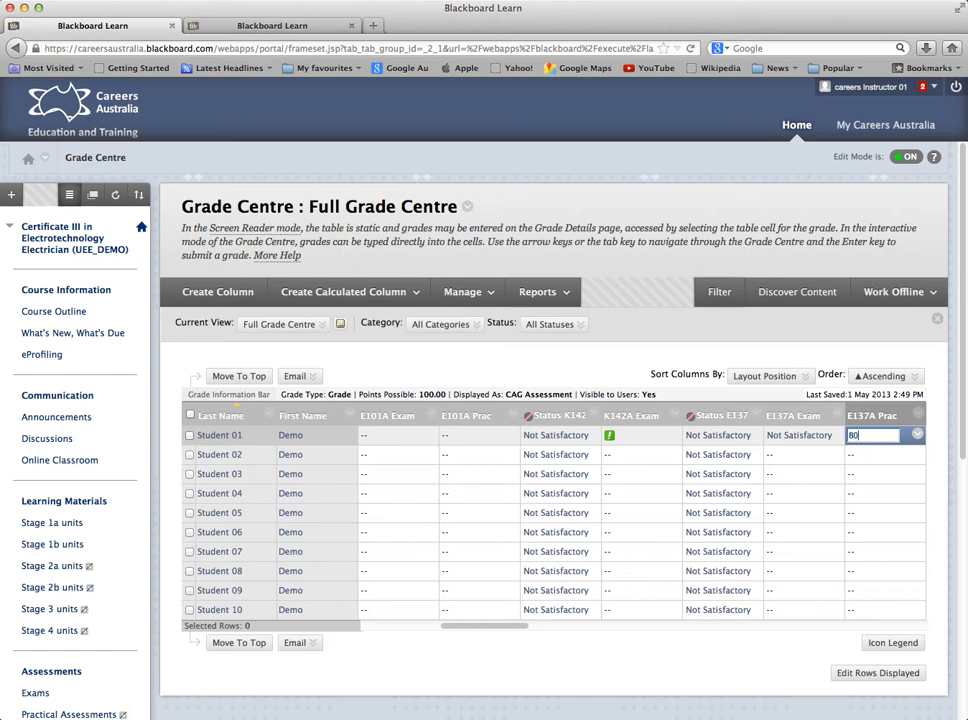
pyautogui.press('Return')
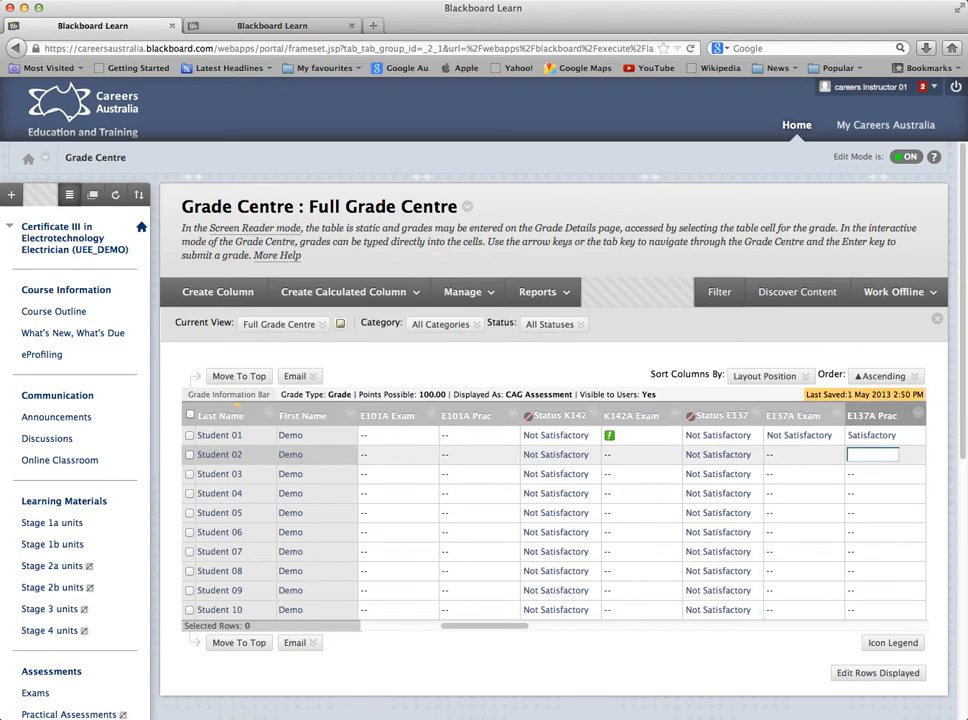
# Step: Replace Student 01's E137A Prac grade with a score of 50
pyautogui.click(890, 437)
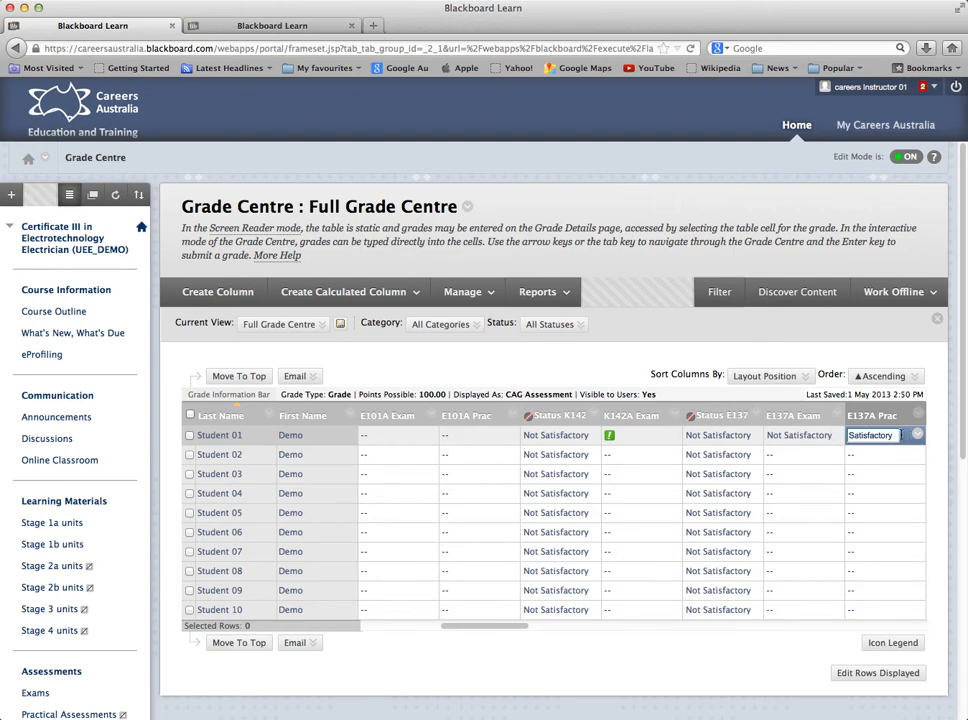
pyautogui.doubleClick(894, 435)
pyautogui.press('BackSpace')
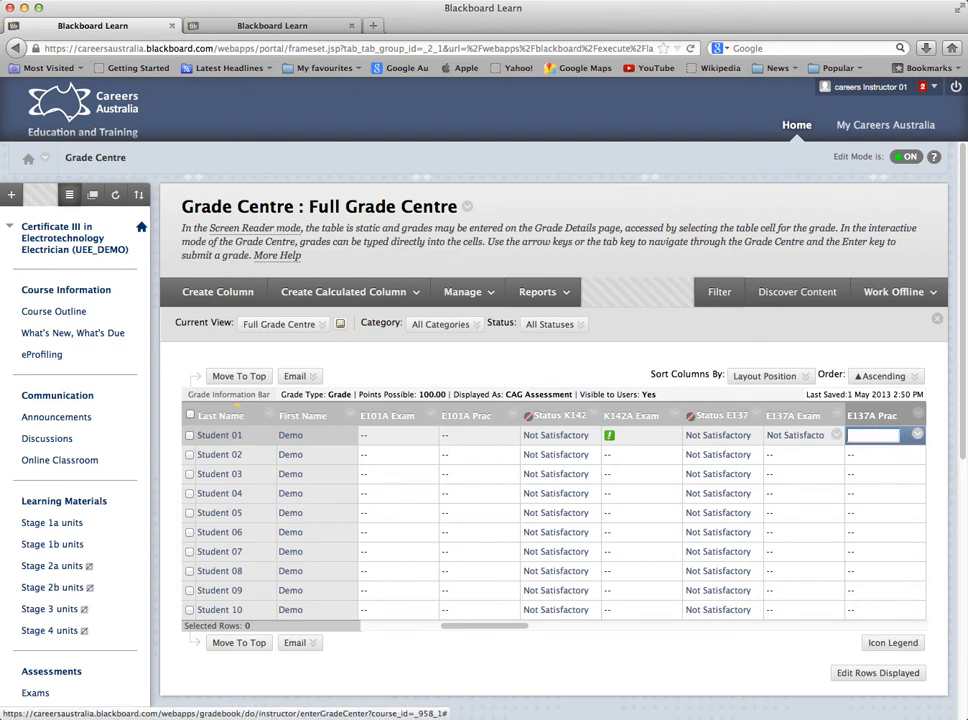
pyautogui.write('50')
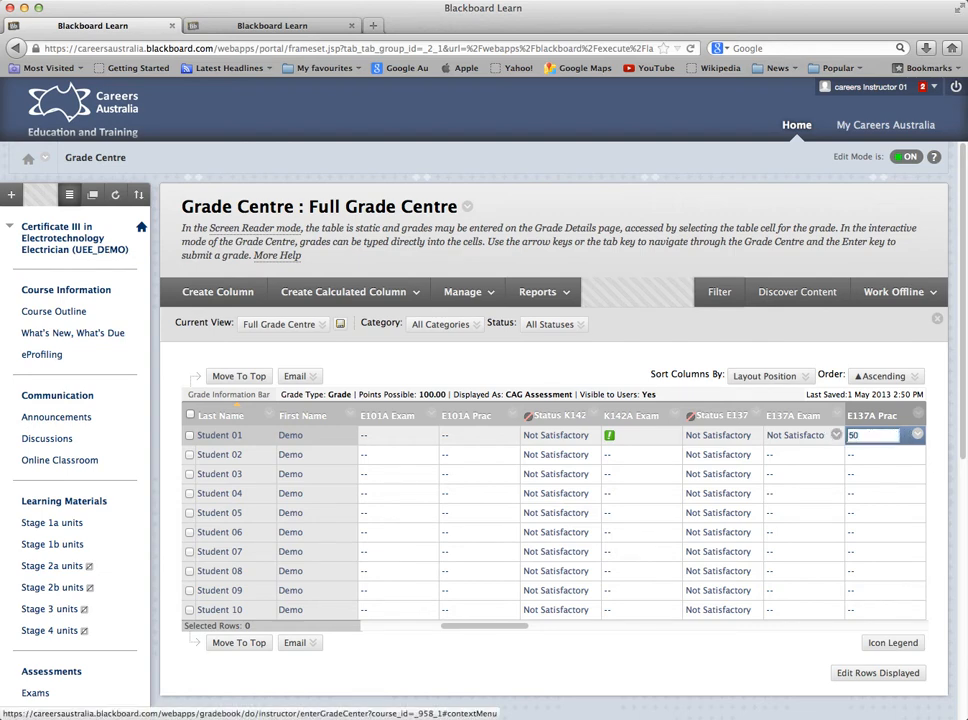
pyautogui.press('Return')
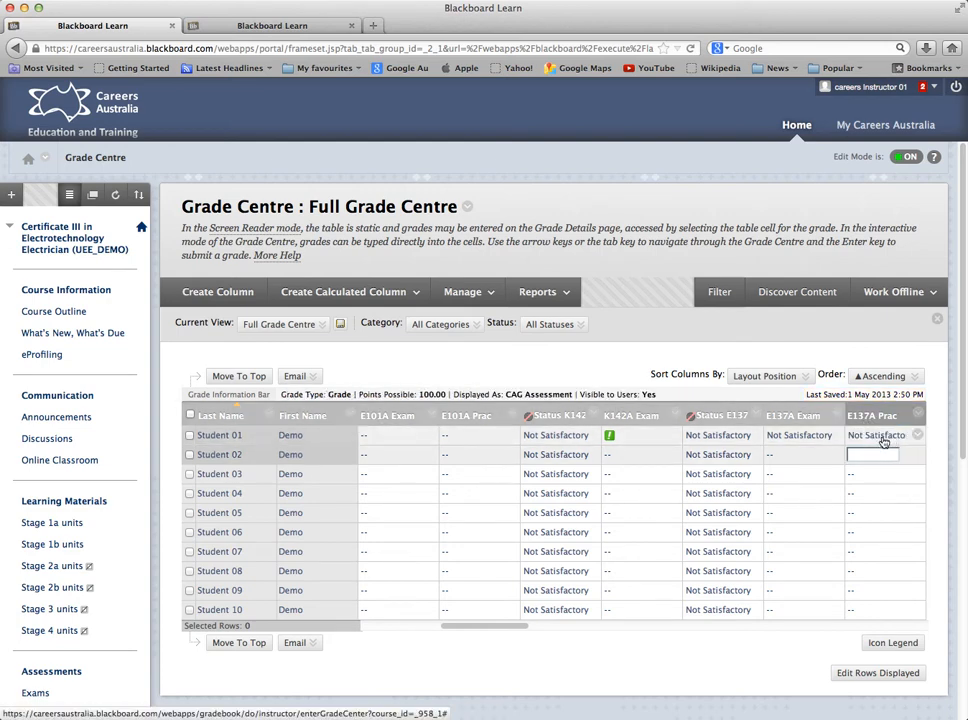
pyautogui.scroll(-1, 883, 441)
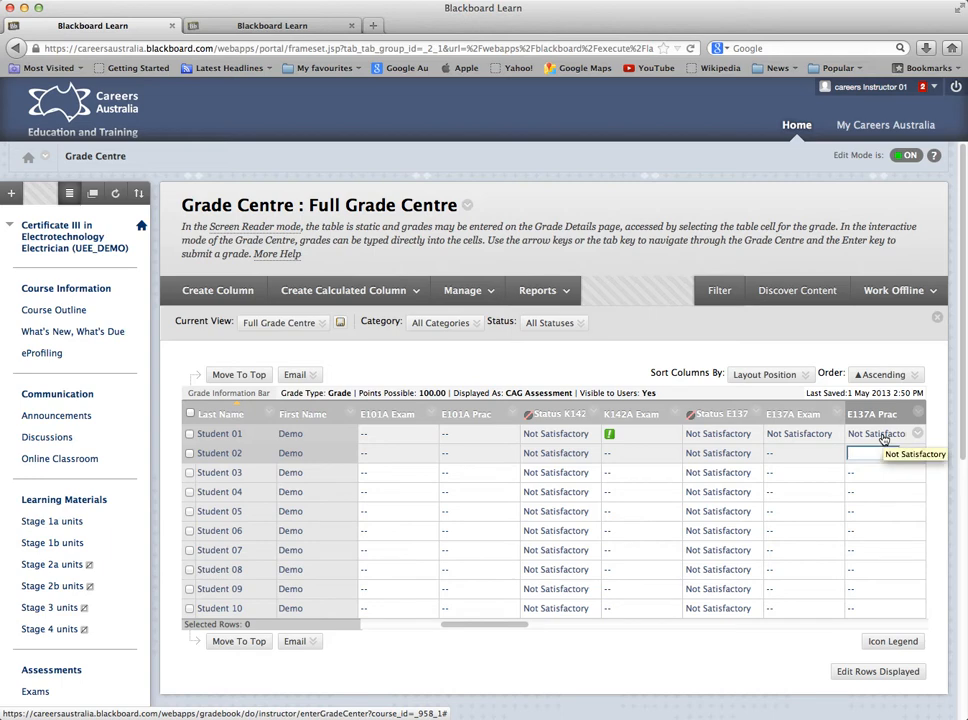
pyautogui.click(883, 437)
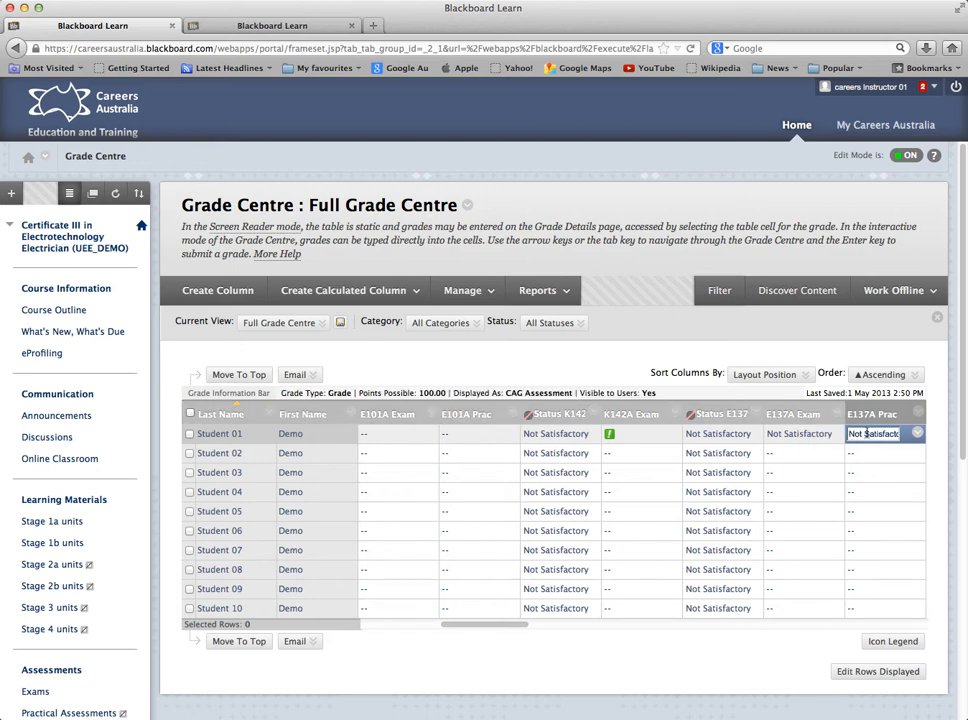
pyautogui.press('Return')
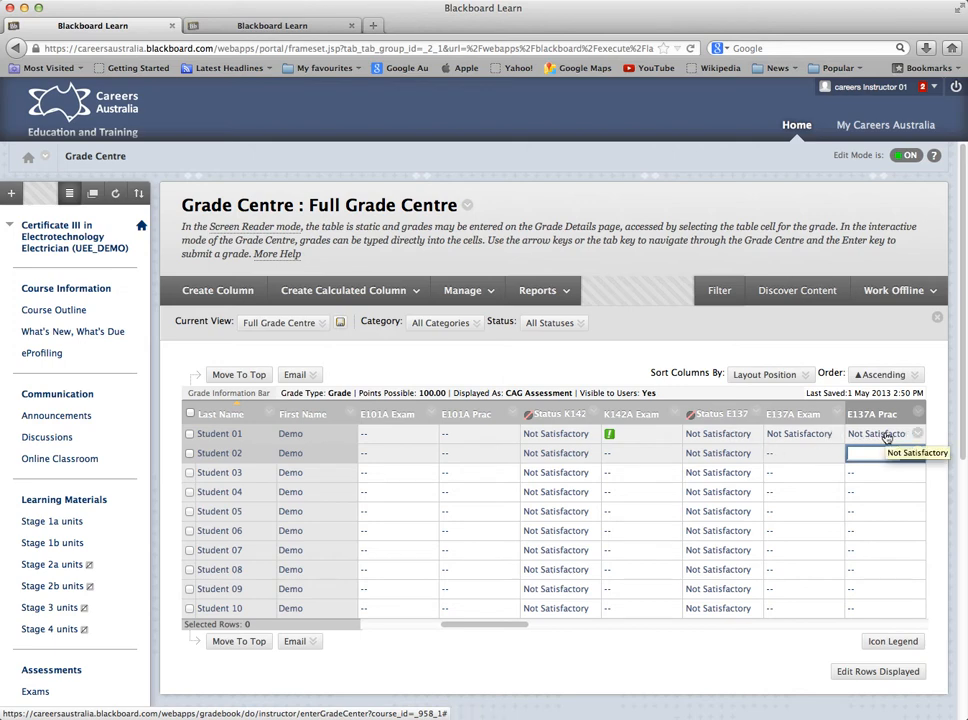
pyautogui.click(885, 437)
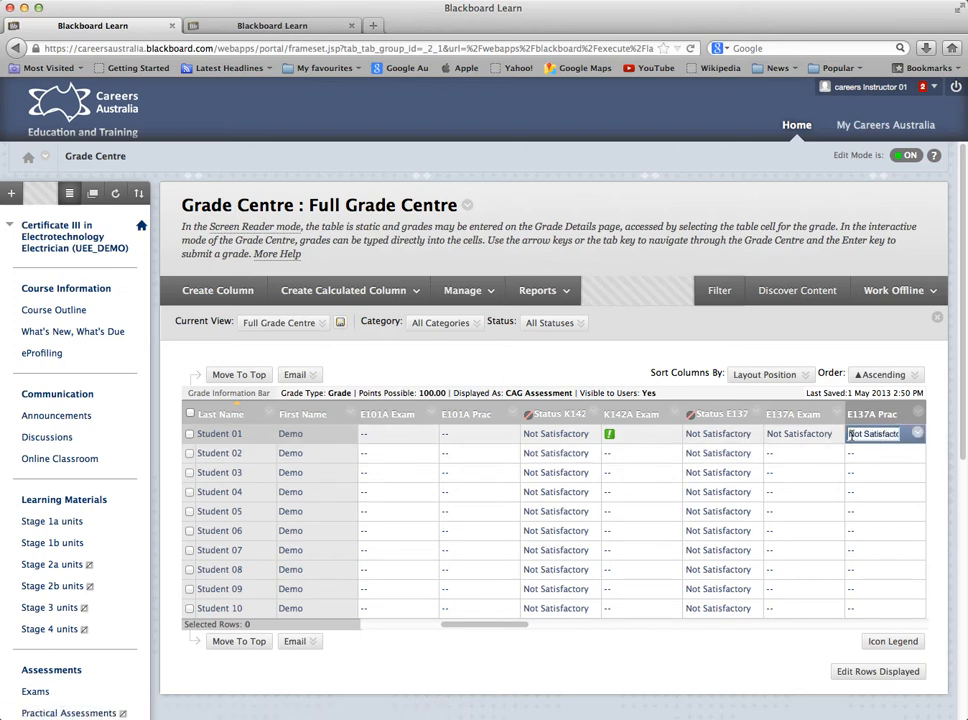
pyautogui.moveTo(850, 434); pyautogui.dragTo(897, 434)
pyautogui.click(889, 434)
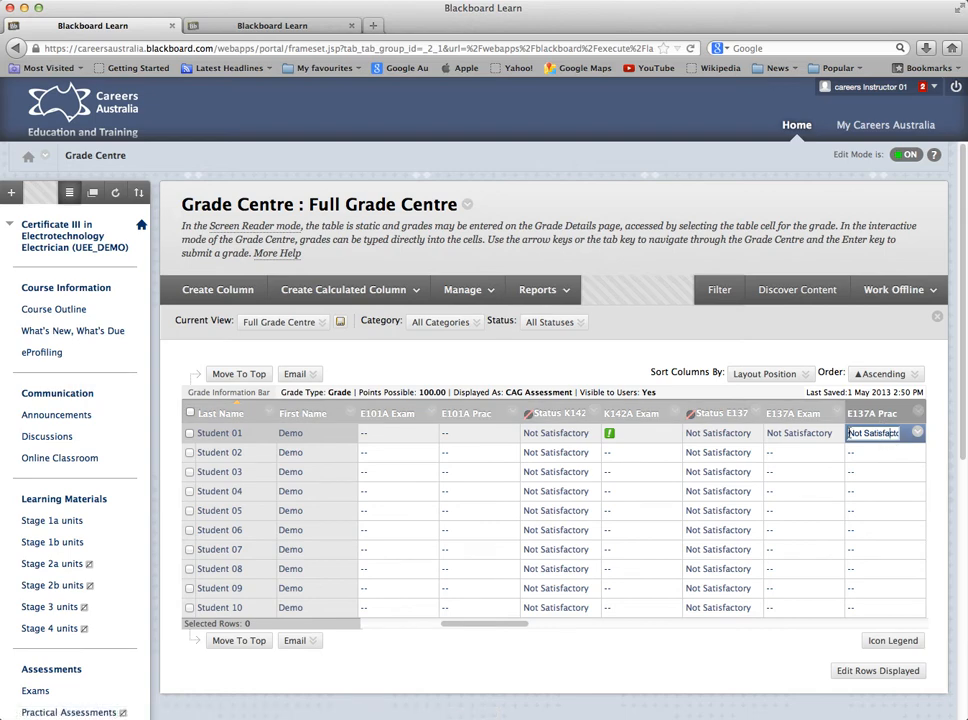
pyautogui.moveTo(849, 434); pyautogui.dragTo(887, 437)
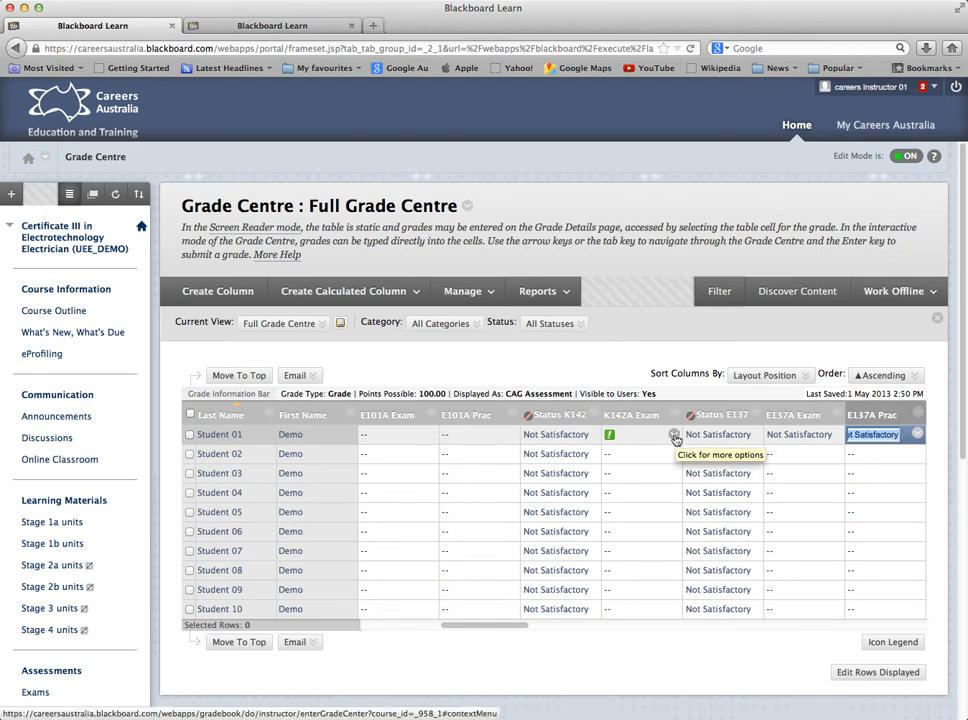
# Step: Open Student 01's K142A Exam attempt dated 30/04/13 for grading and look over the first questions
pyautogui.click(674, 436)
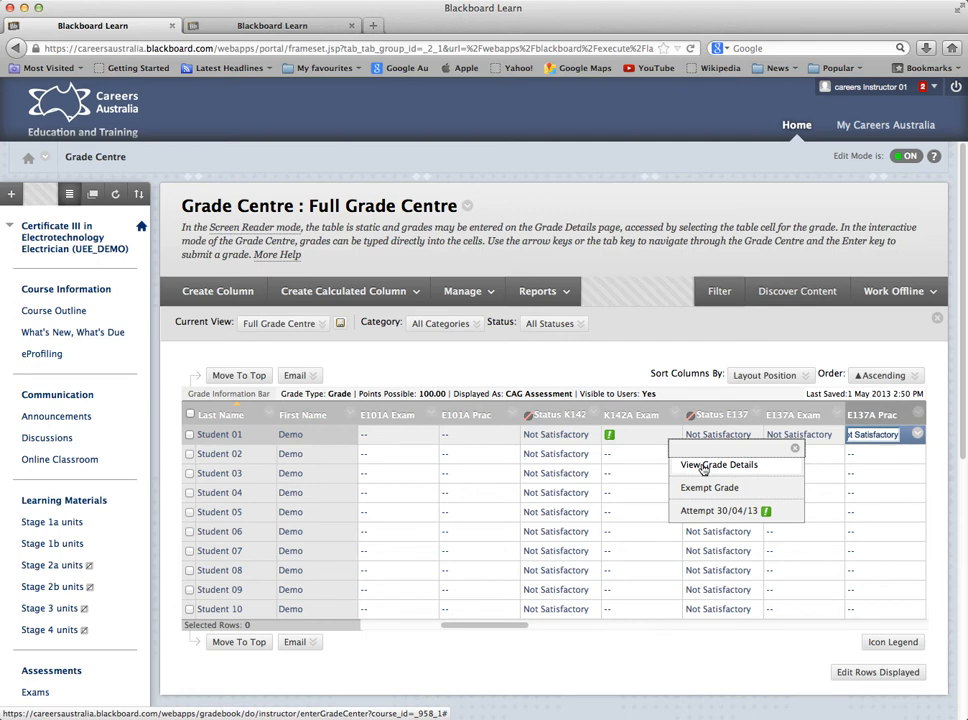
pyautogui.click(740, 512)
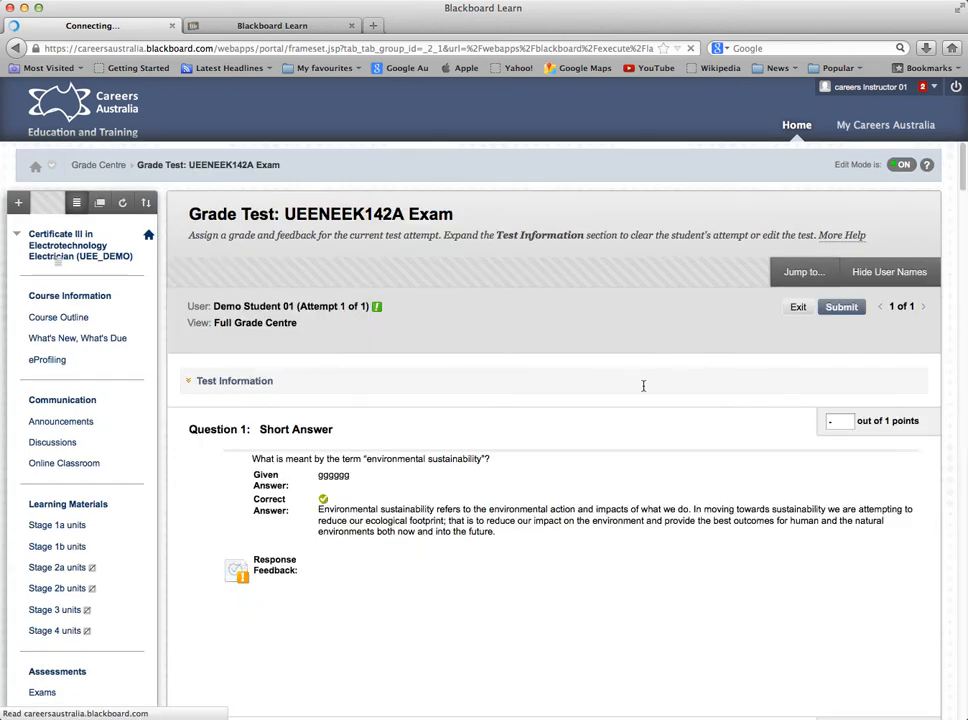
pyautogui.scroll(-2, 643, 388)
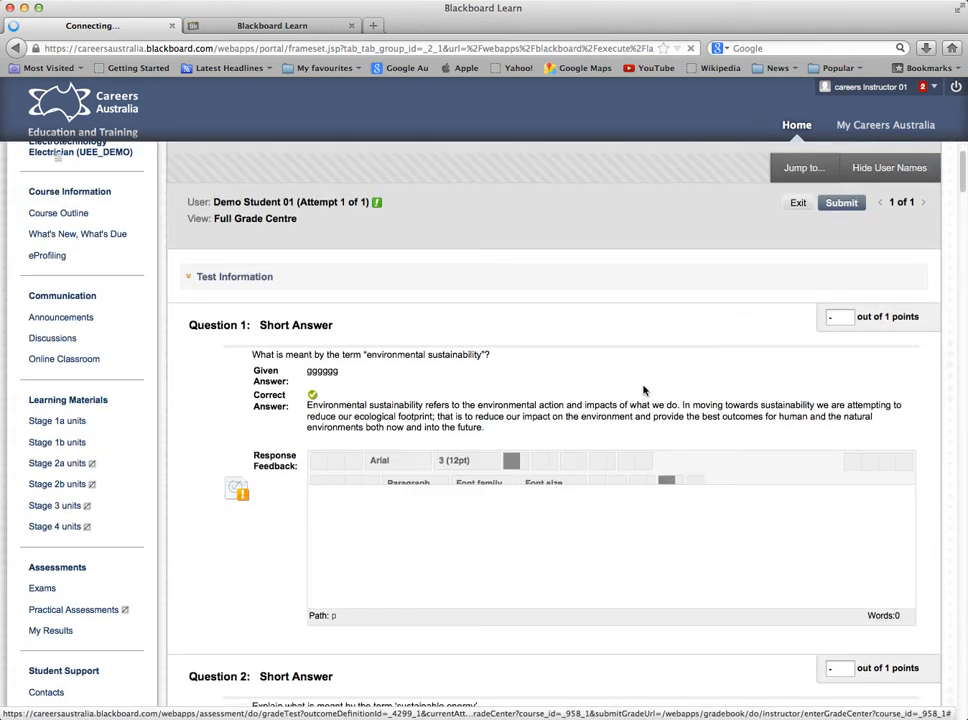
pyautogui.scroll(-2, 643, 388)
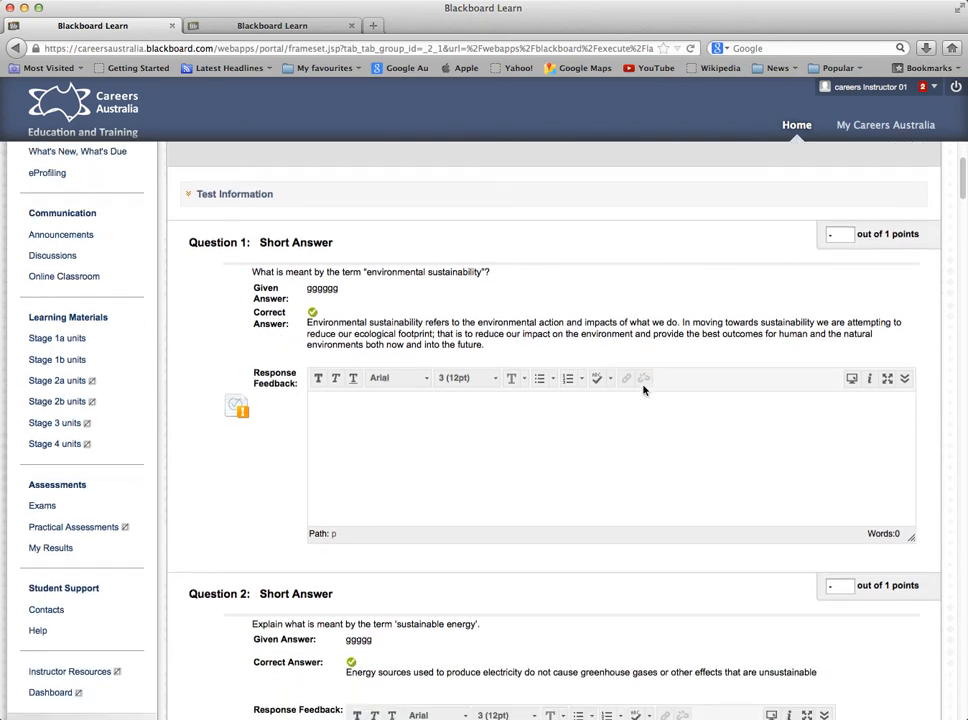
pyautogui.scroll(-2, 643, 390)
pyautogui.scroll(2, 643, 390)
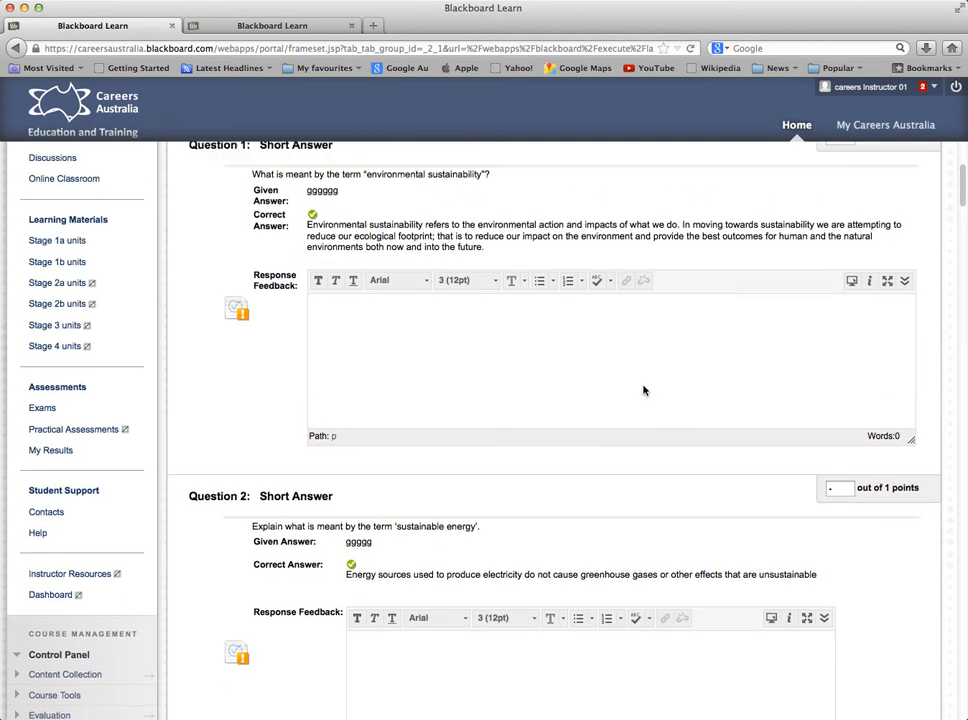
# Step: Examine the given answer to Question 1 and place the cursor in its response feedback editor
pyautogui.click(346, 381)
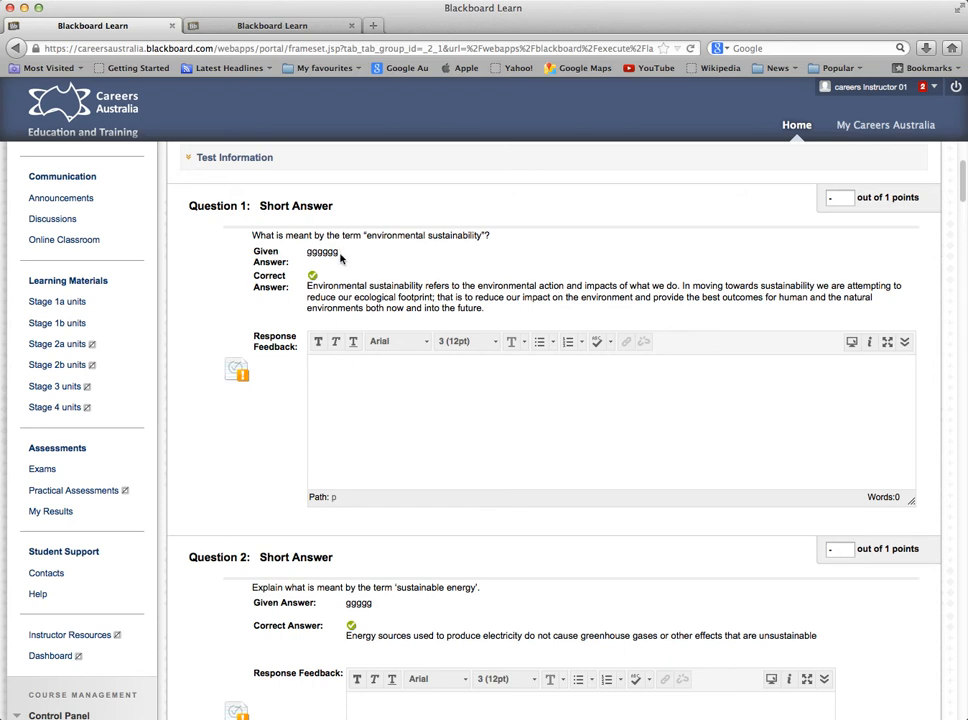
pyautogui.moveTo(339, 253); pyautogui.dragTo(308, 254)
pyautogui.click(340, 258)
pyautogui.click(341, 380)
pyautogui.scroll(-4, 391, 386)
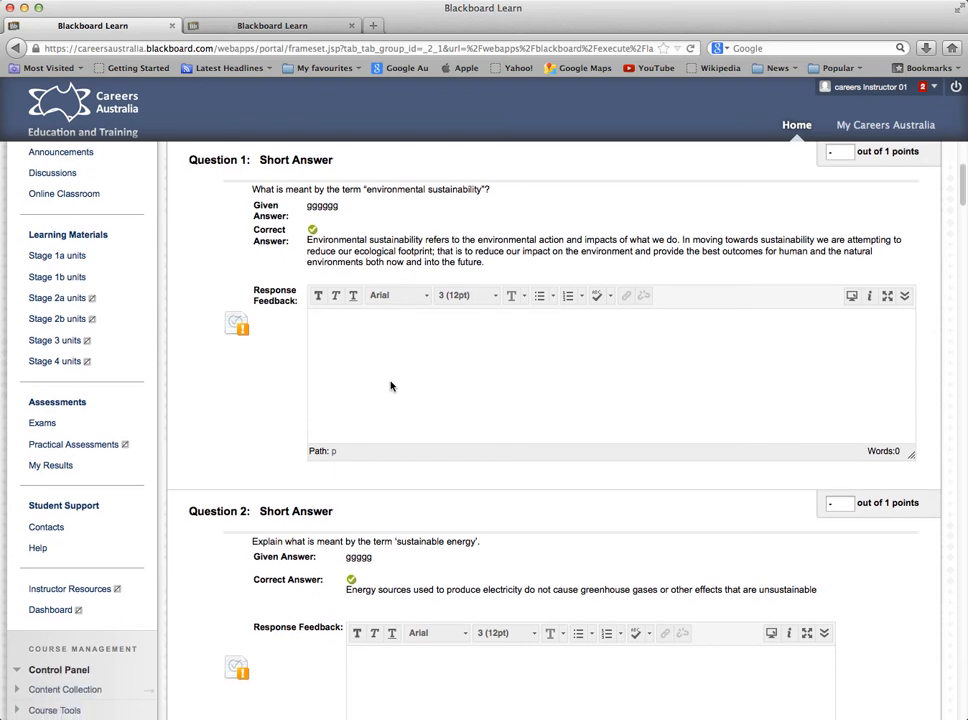
# Step: Activate the points field for Question 1 without entering a score
pyautogui.scroll(6, 391, 386)
pyautogui.click(838, 308)
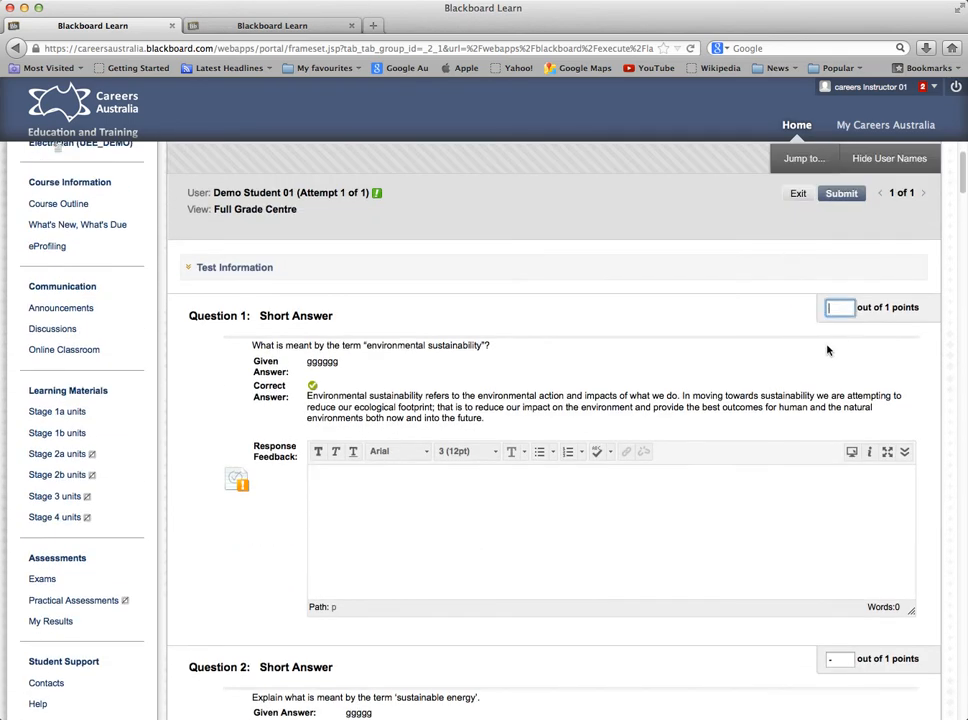
pyautogui.scroll(-4, 771, 352)
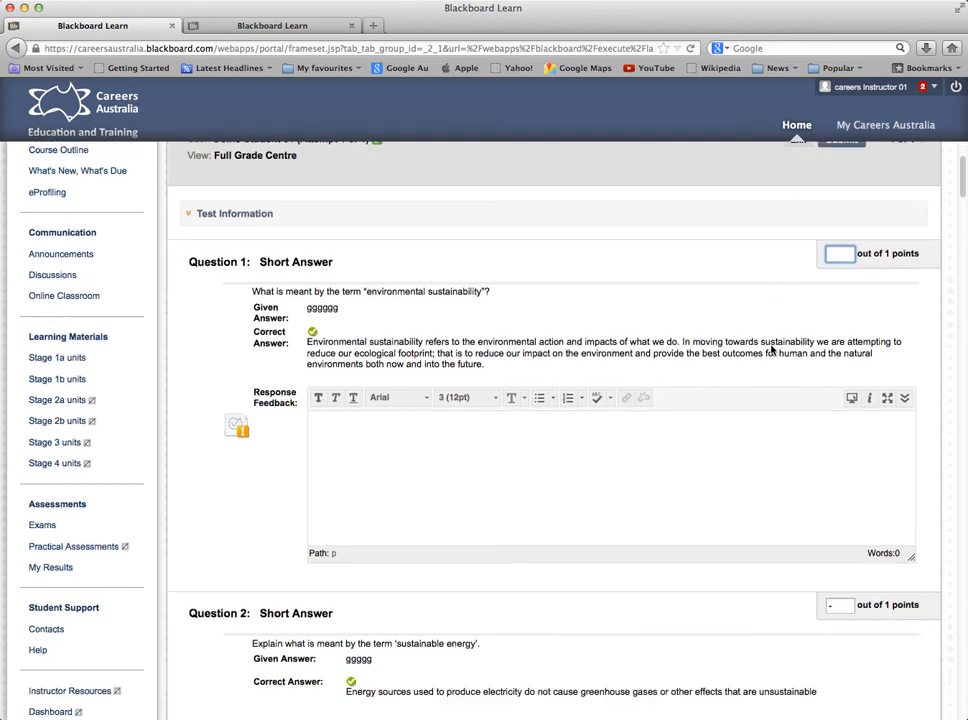
pyautogui.scroll(4, 771, 349)
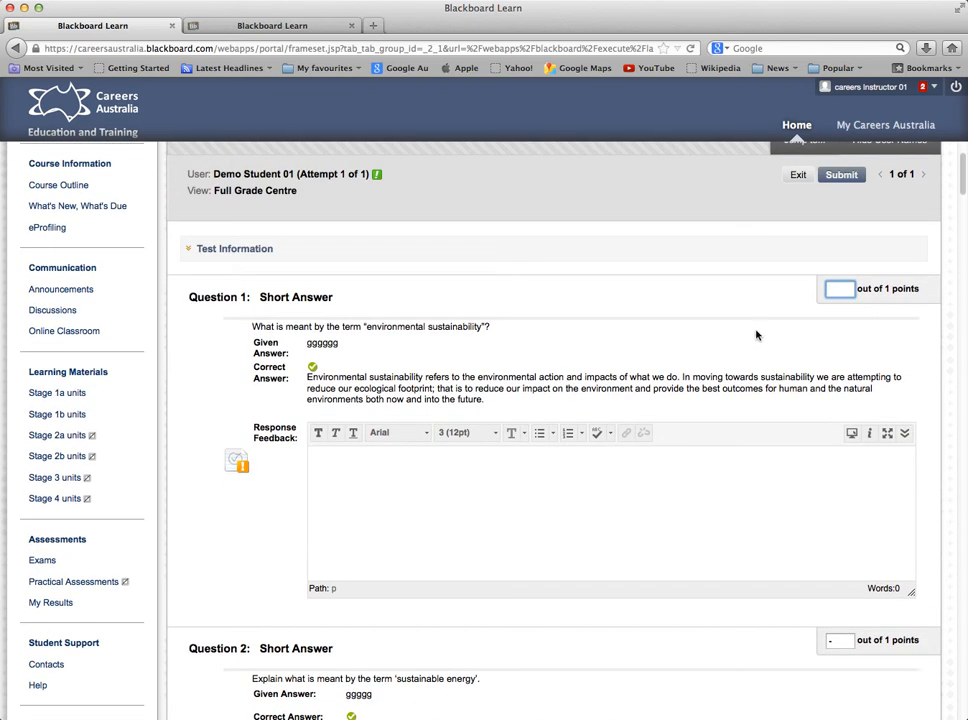
pyautogui.scroll(-1, 757, 335)
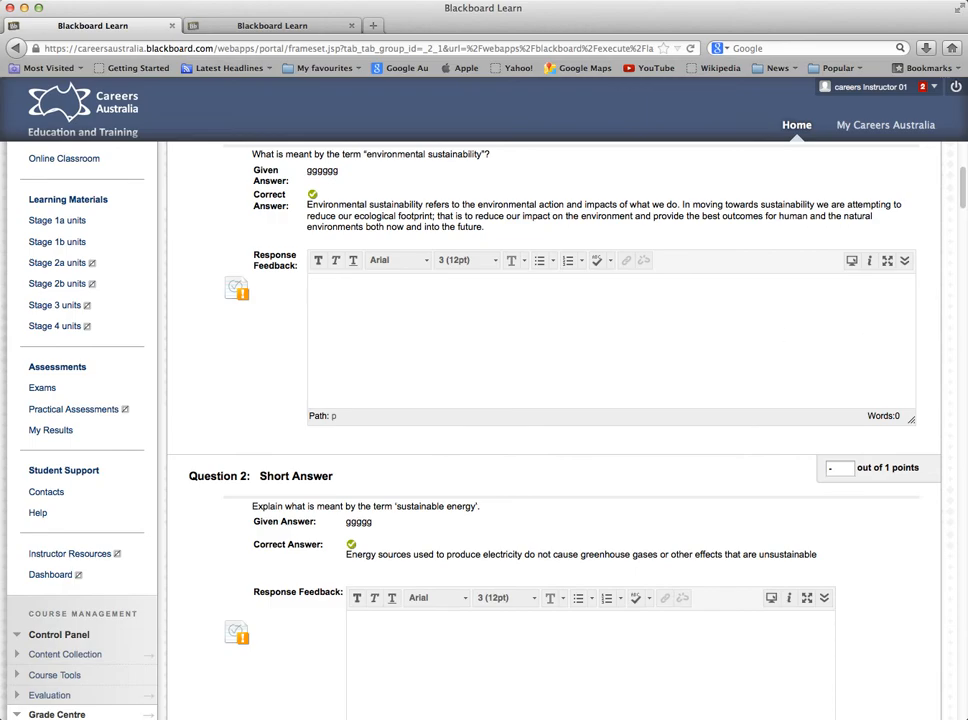
# Step: Examine the attempt's Feedback to User and Grading Notes fields, and exit the grading page without entering anything
pyautogui.moveTo(963, 186); pyautogui.dragTo(944, 689)
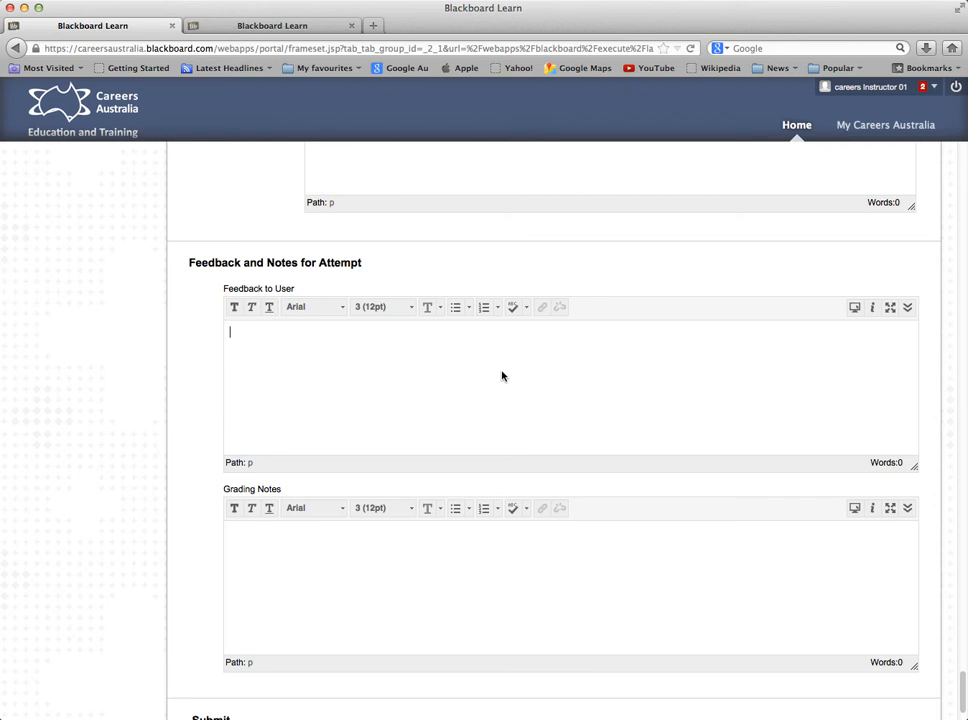
pyautogui.scroll(-1, 502, 376)
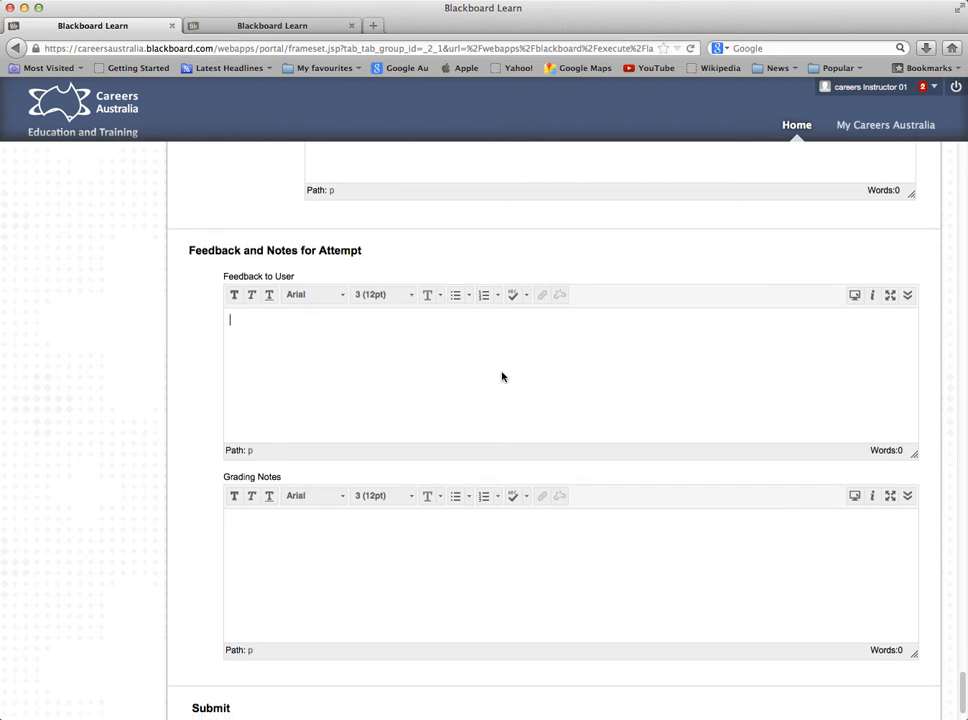
pyautogui.click(329, 532)
pyautogui.scroll(-1, 308, 535)
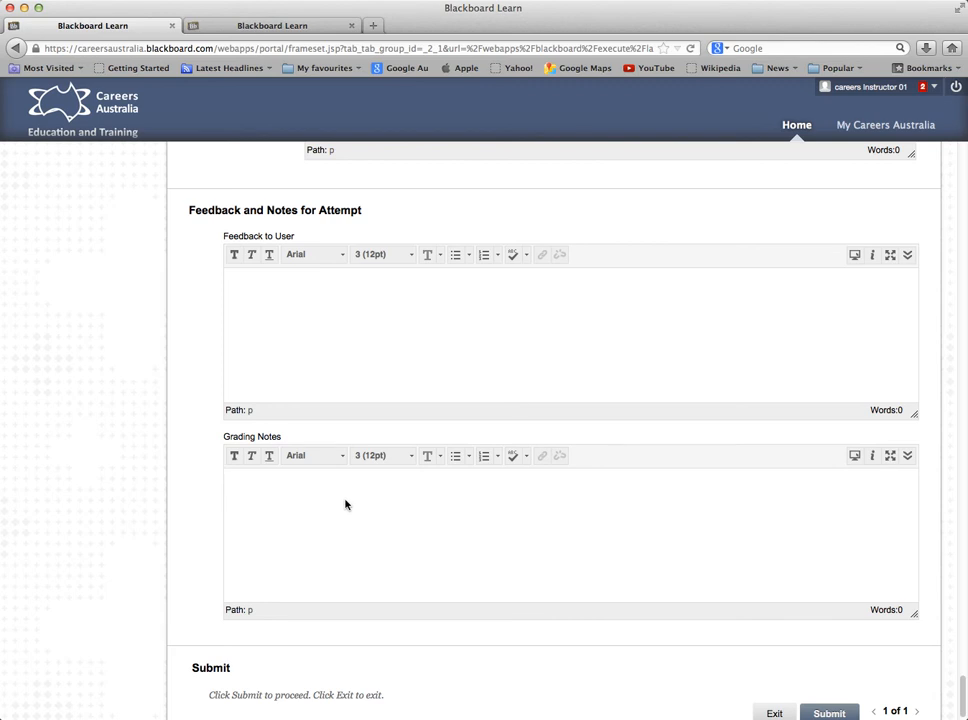
pyautogui.scroll(-1, 345, 504)
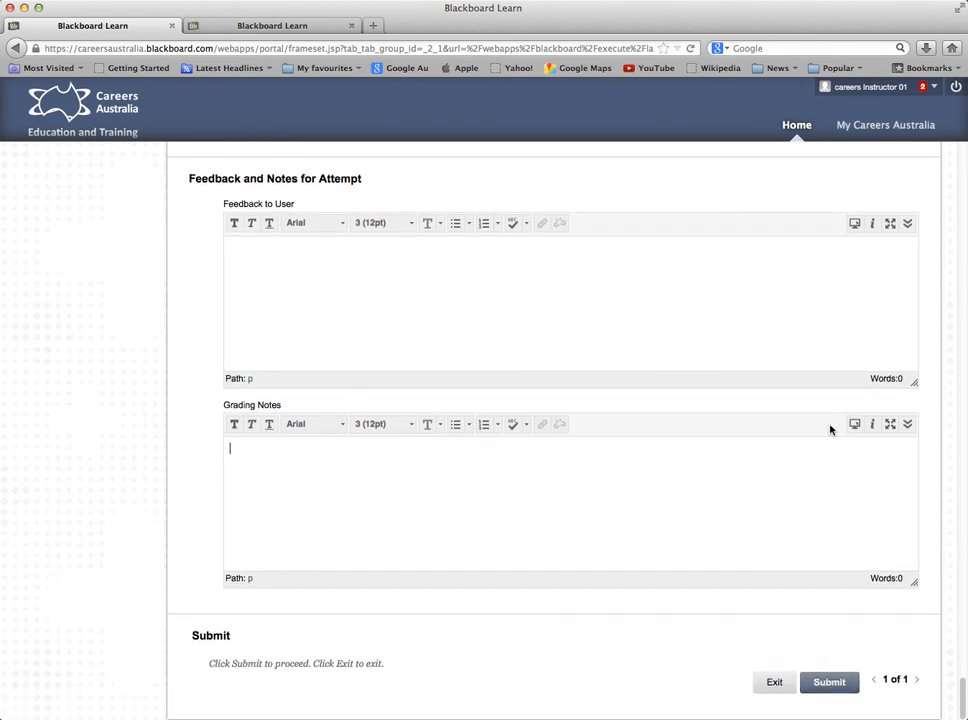
pyautogui.click(834, 680)
pyautogui.click(776, 683)
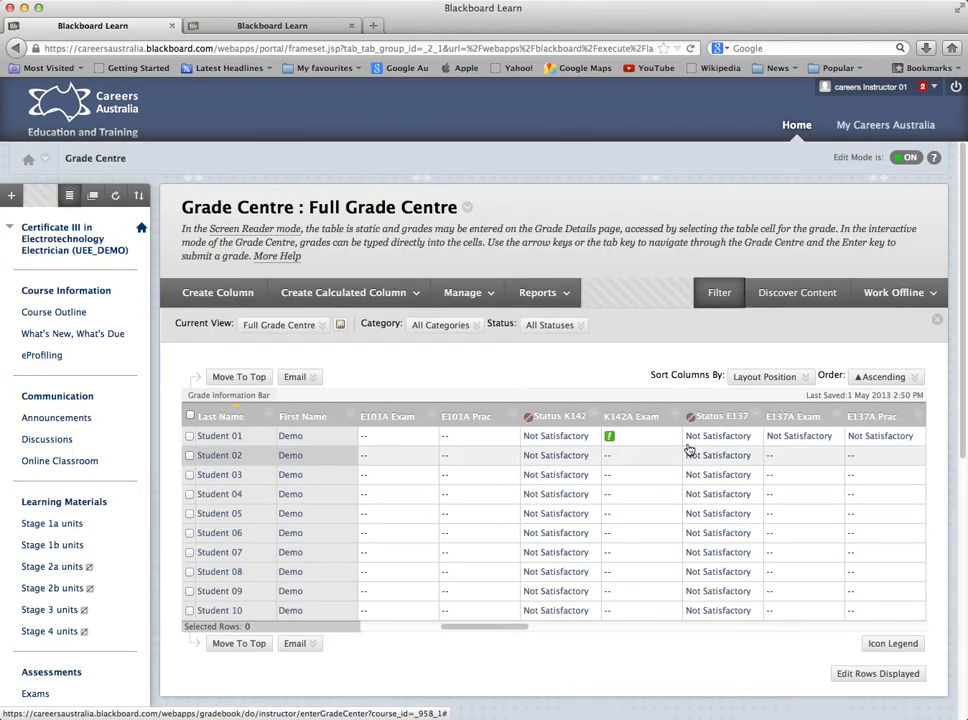
# Step: View the grade details for Student 01's K142A Exam and check the user and column shown
pyautogui.click(676, 439)
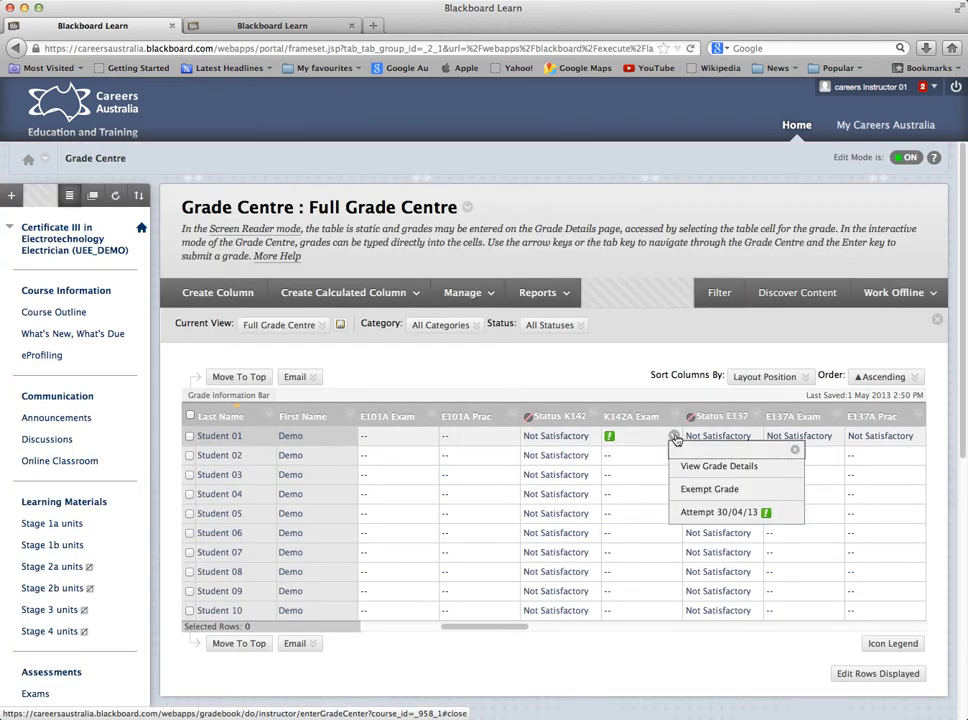
pyautogui.click(720, 467)
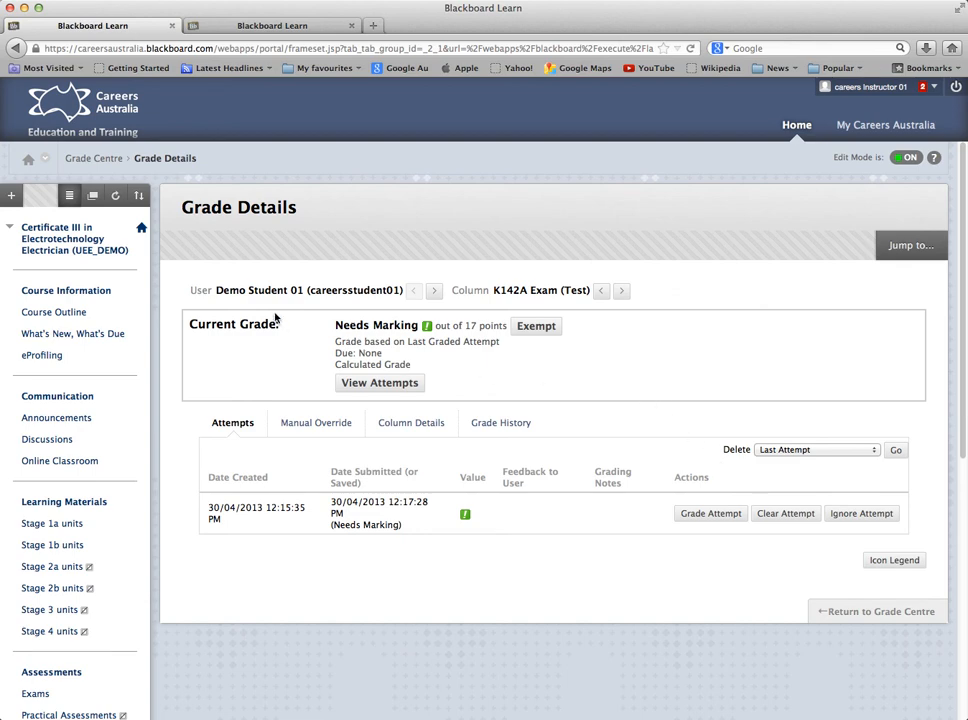
pyautogui.moveTo(216, 290); pyautogui.dragTo(311, 291)
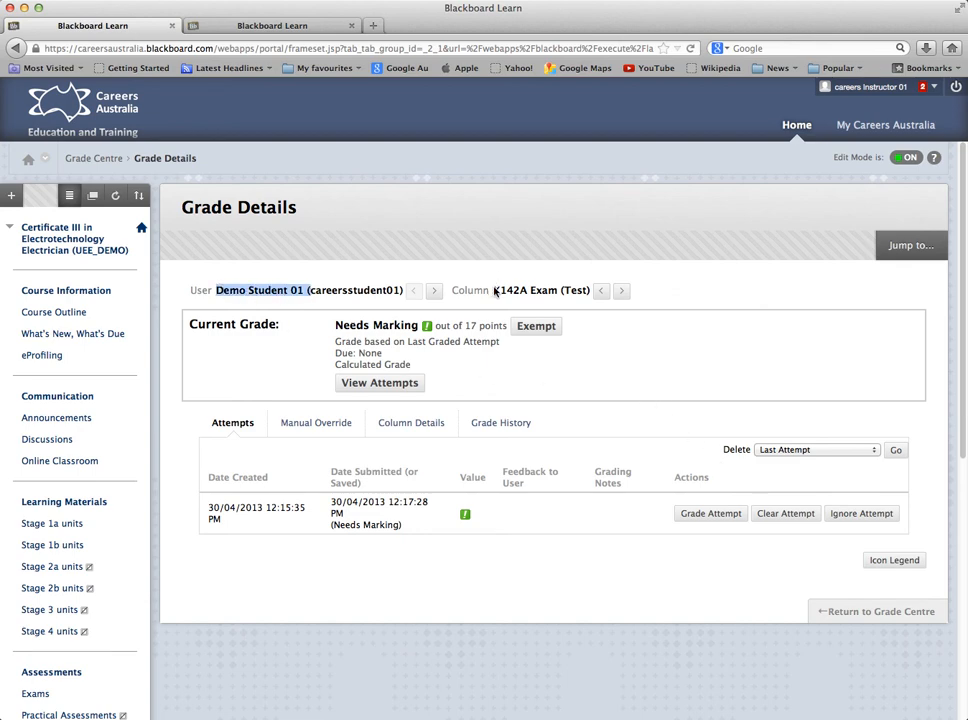
pyautogui.moveTo(494, 290); pyautogui.dragTo(572, 290)
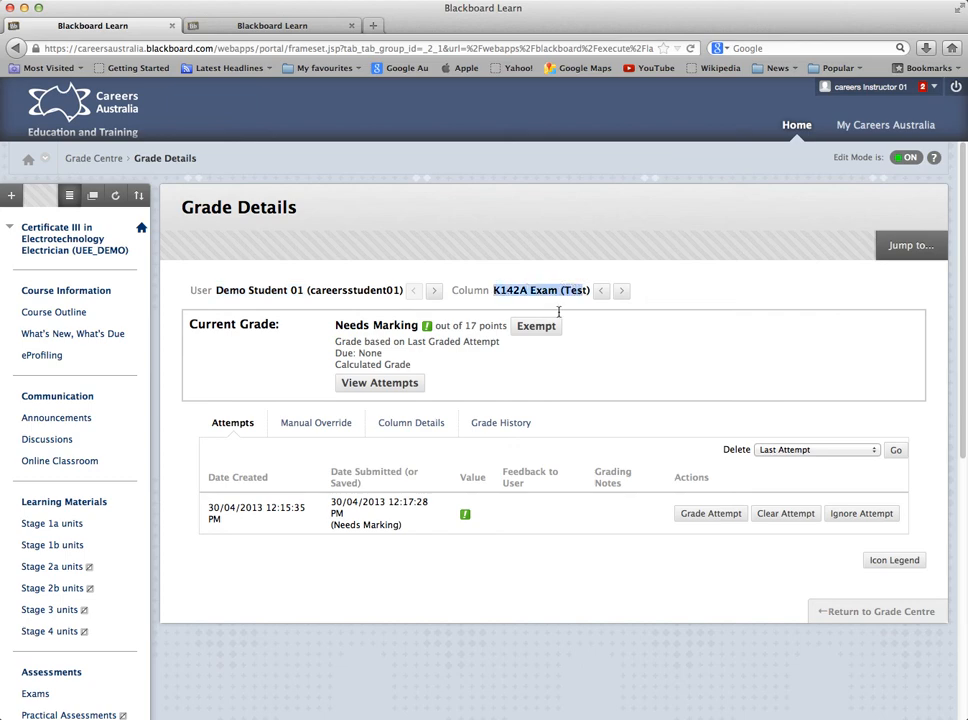
pyautogui.click(591, 379)
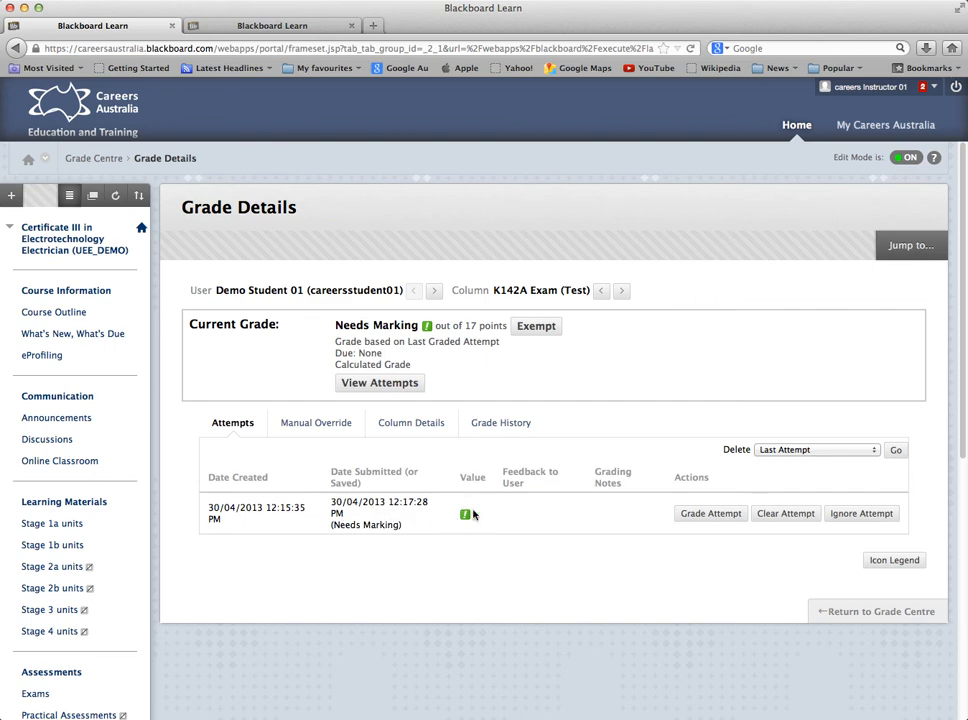
# Step: Open the K142A Exam attempt with Grade Attempt and go back to its grade details
pyautogui.click(718, 516)
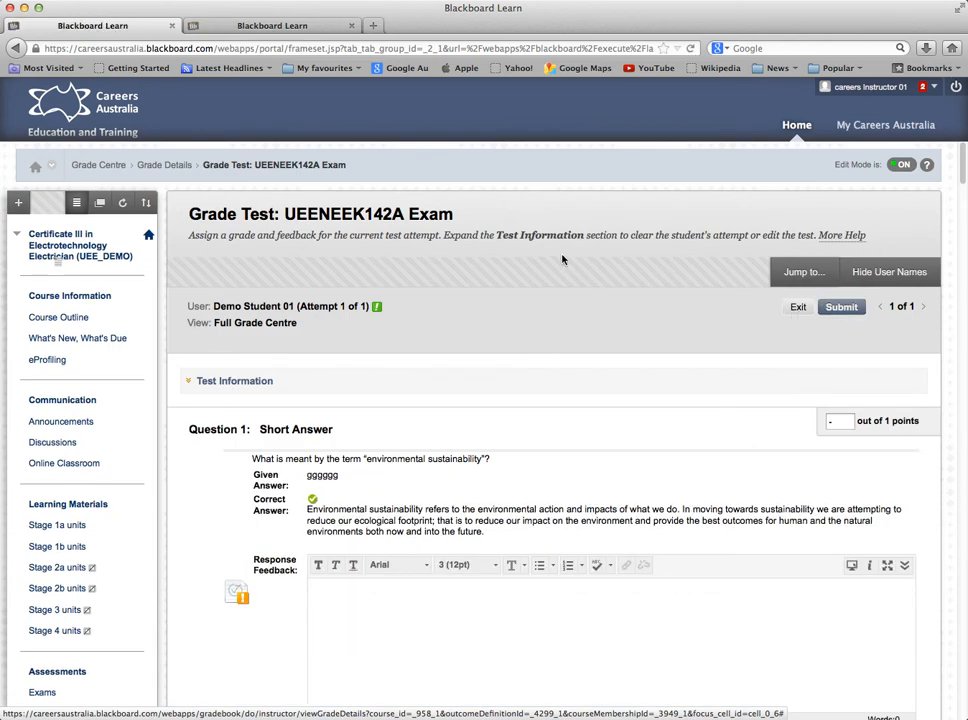
pyautogui.click(12, 49)
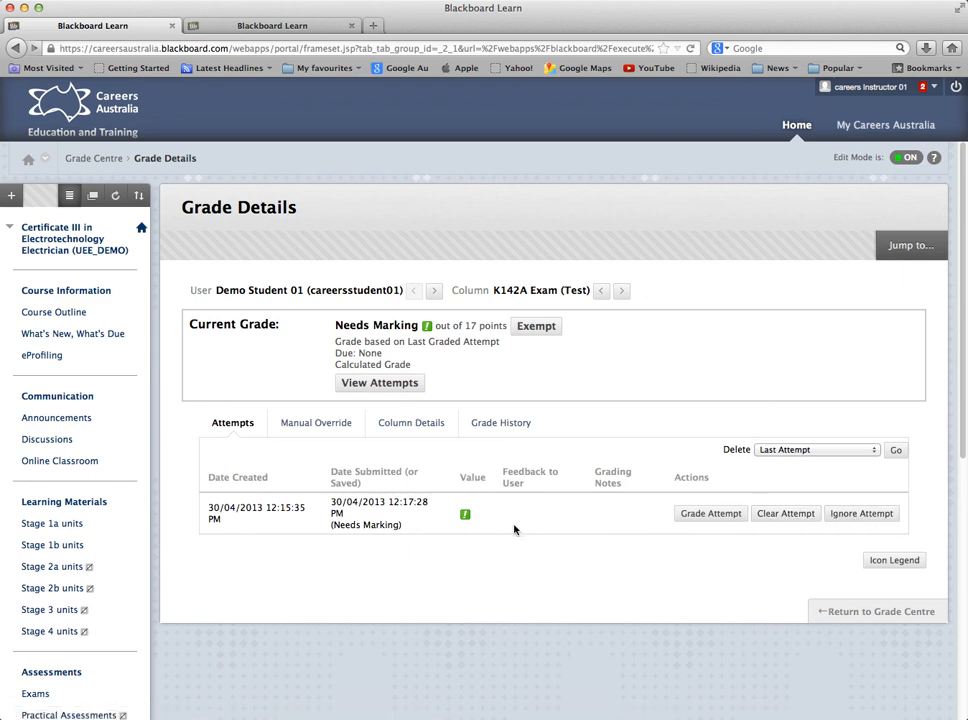
# Step: View the exam attempt from its grade details and expand the Test Information section to read it
pyautogui.click(410, 384)
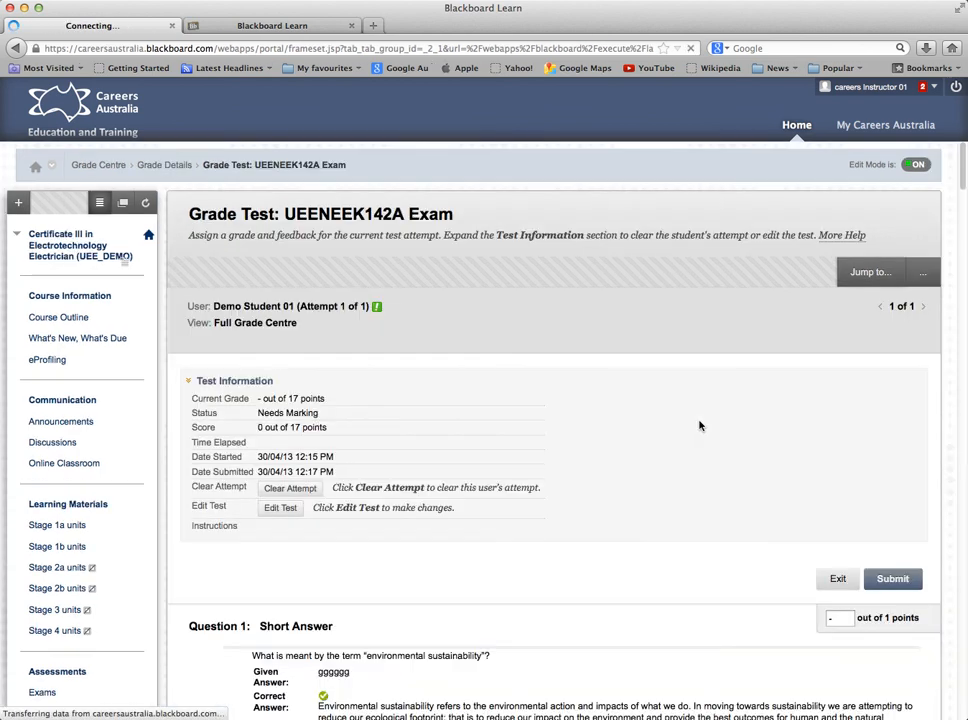
pyautogui.click(191, 368)
pyautogui.scroll(-1, 393, 404)
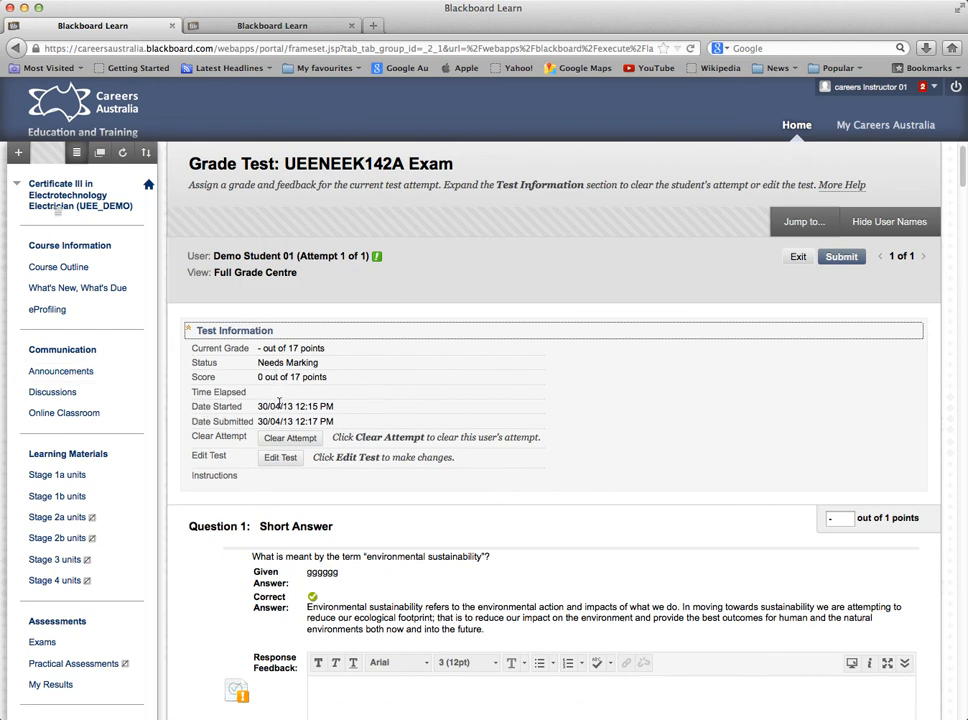
pyautogui.scroll(-1, 330, 406)
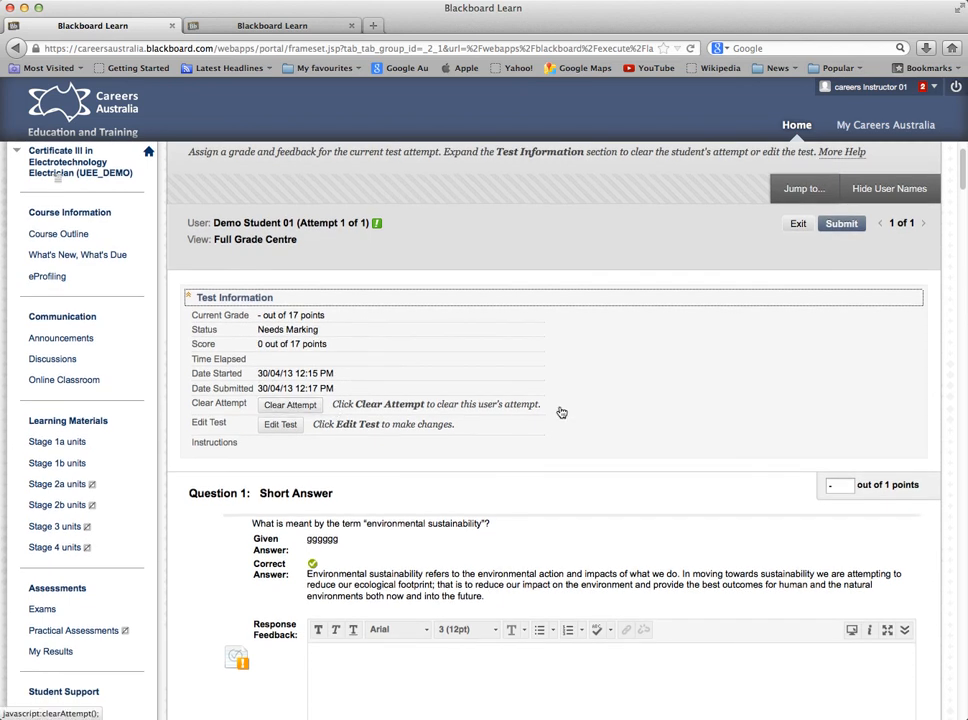
pyautogui.scroll(-3, 558, 410)
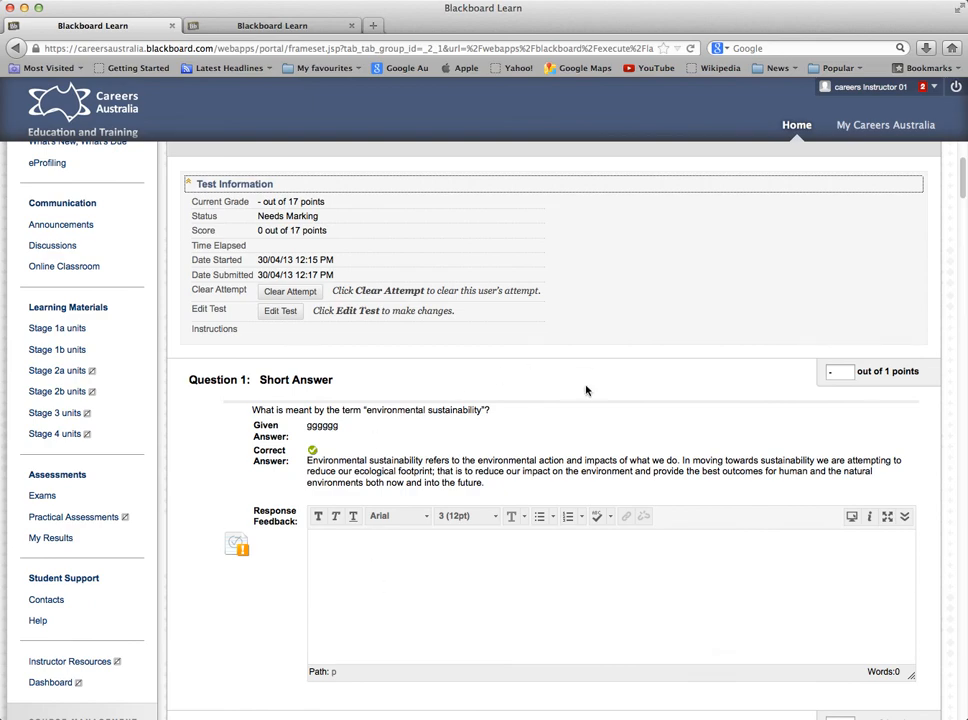
# Step: Examine the given answer to Question 2 and return to the attempt's Test Information section
pyautogui.scroll(5, 586, 389)
pyautogui.scroll(-7, 605, 410)
pyautogui.scroll(-8, 605, 410)
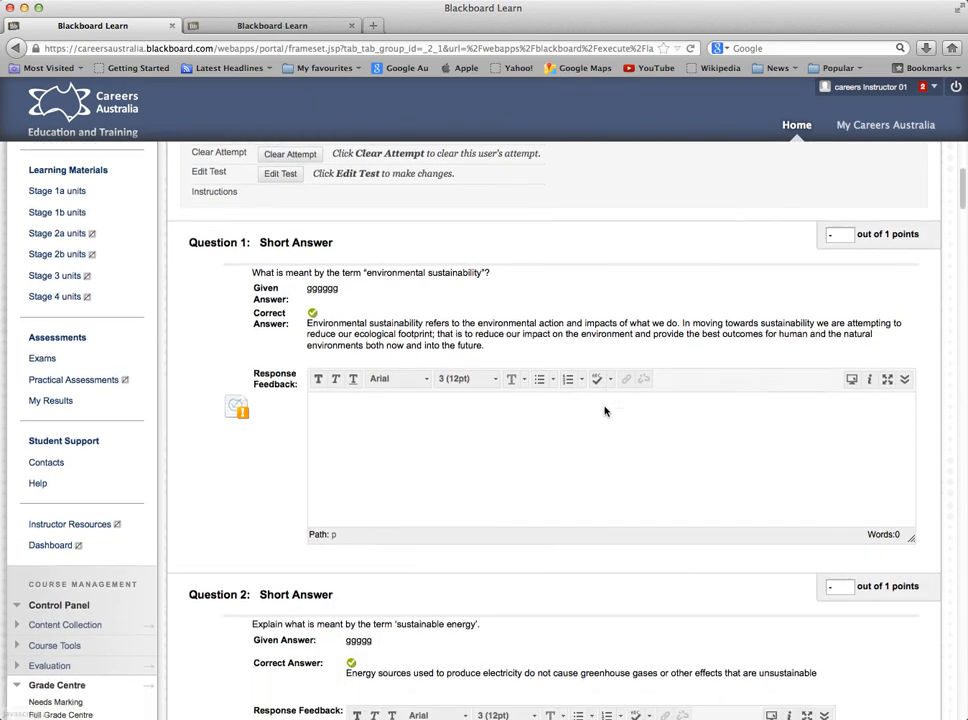
pyautogui.moveTo(376, 399); pyautogui.dragTo(347, 399)
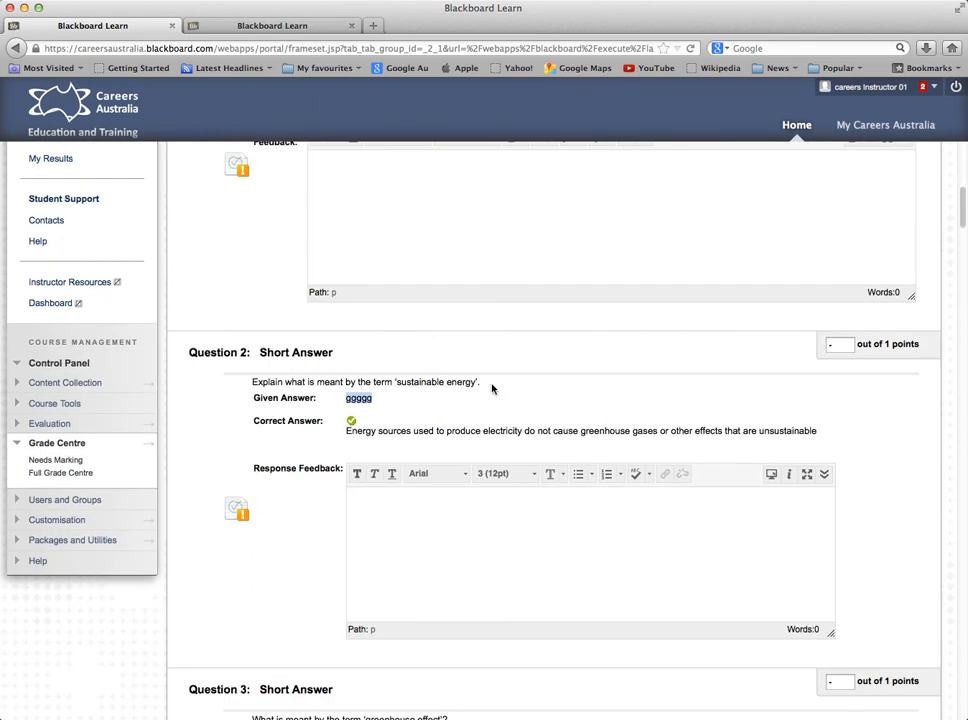
pyautogui.scroll(15, 491, 388)
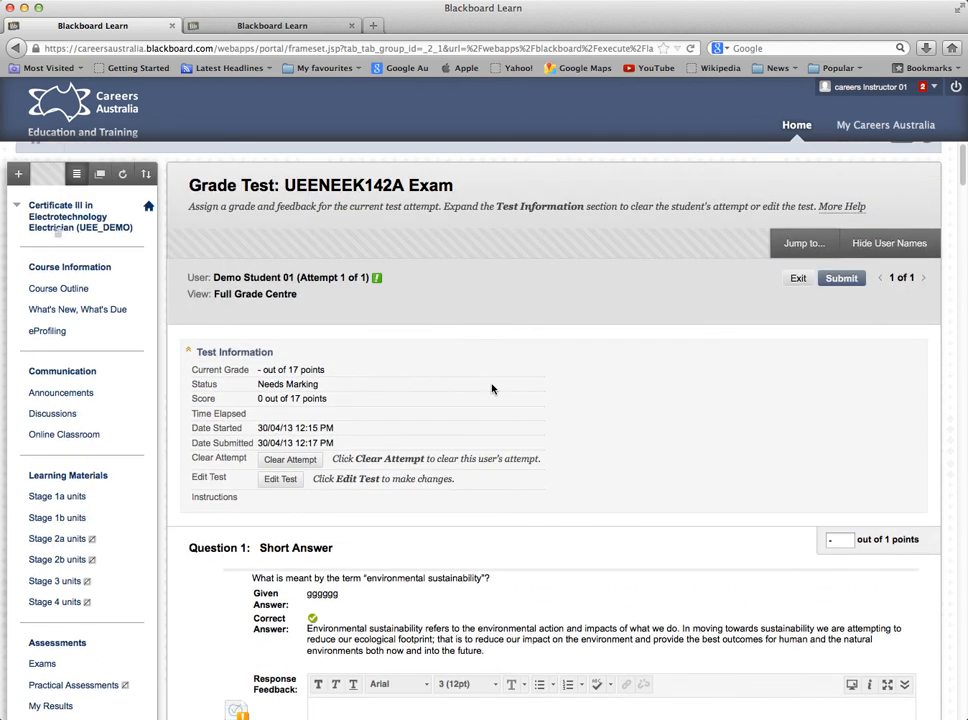
pyautogui.scroll(2, 491, 389)
pyautogui.scroll(-3, 491, 389)
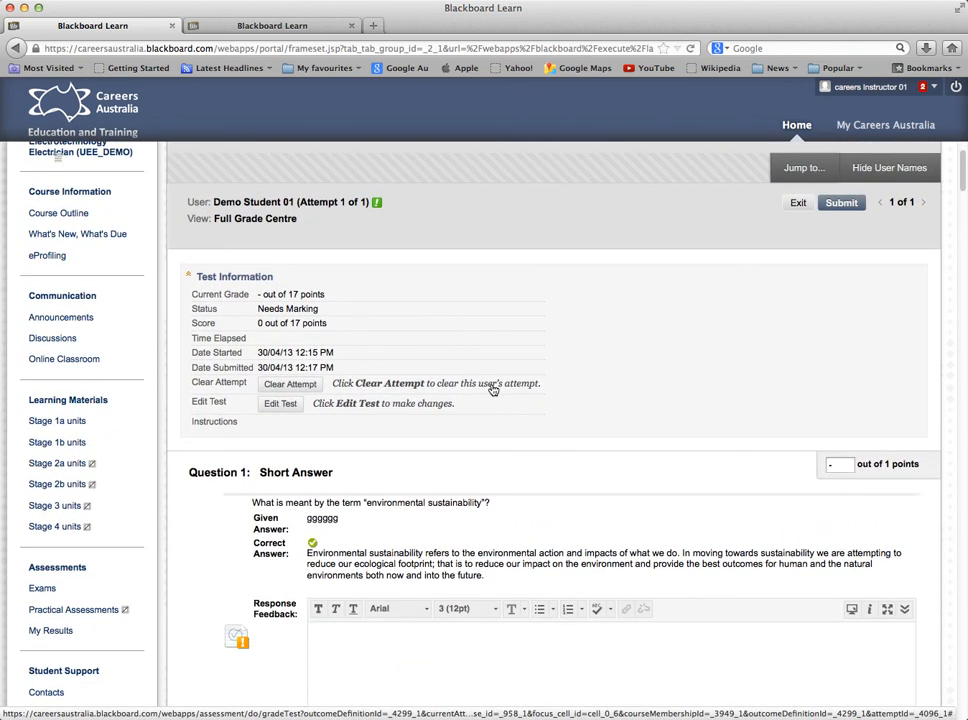